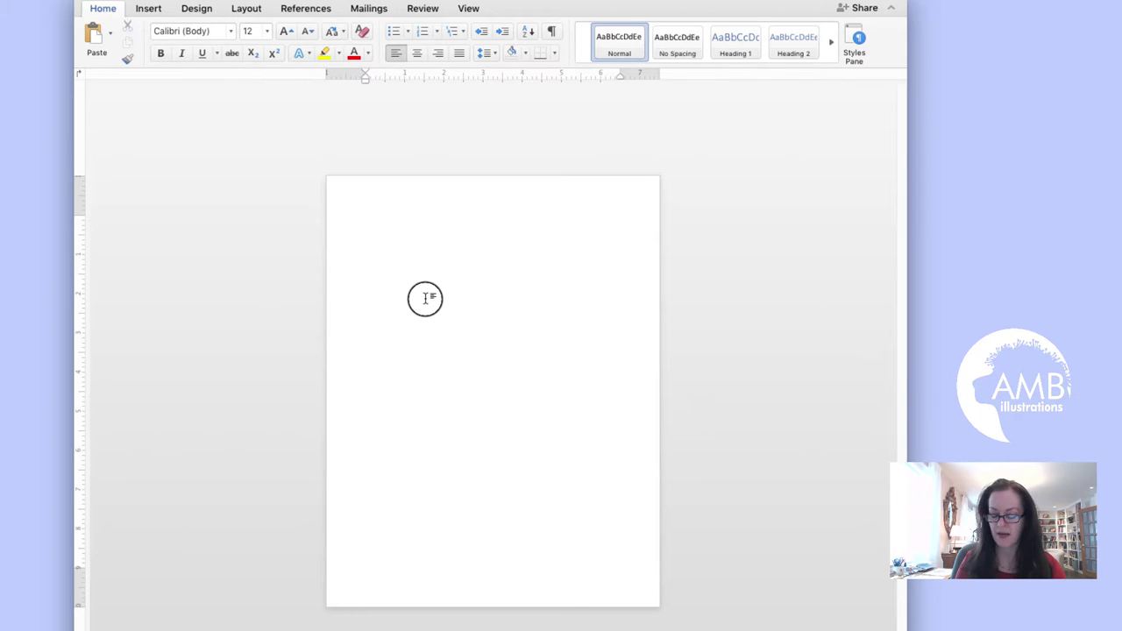
- Start inserting a picture from a file into the blank document
left_click(150, 8)
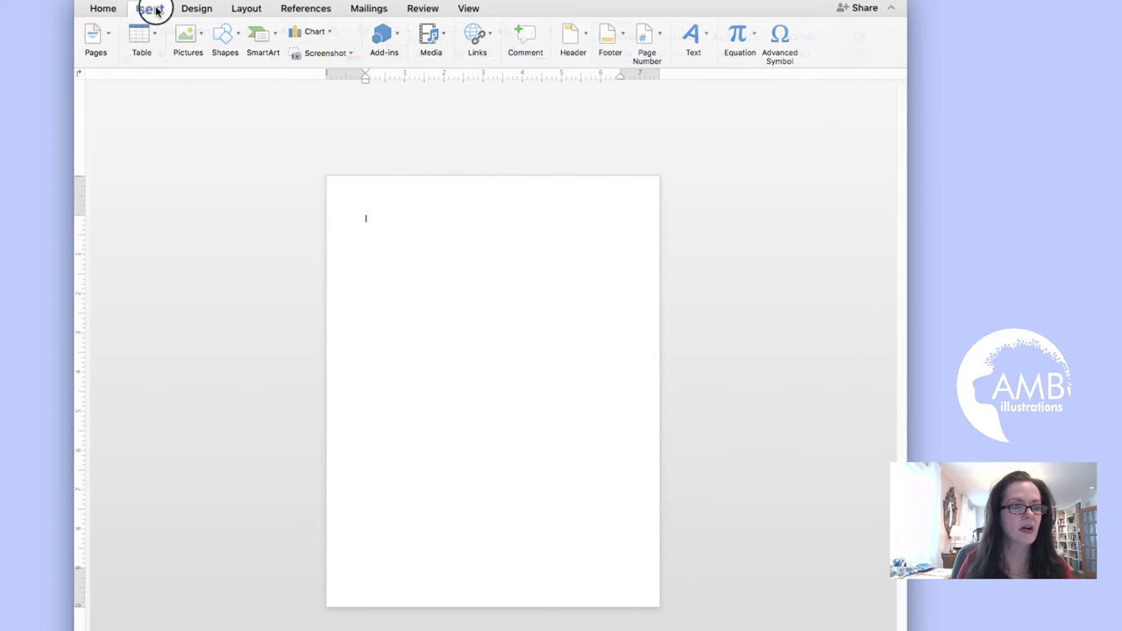
left_click(195, 44)
left_click(420, 233)
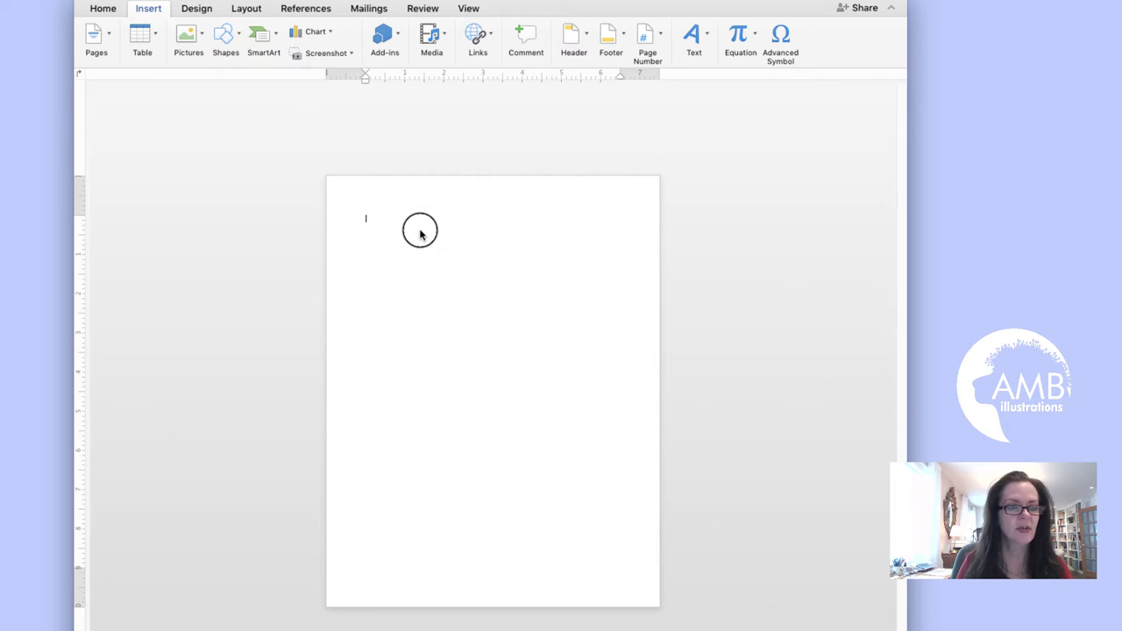
left_click(576, 91)
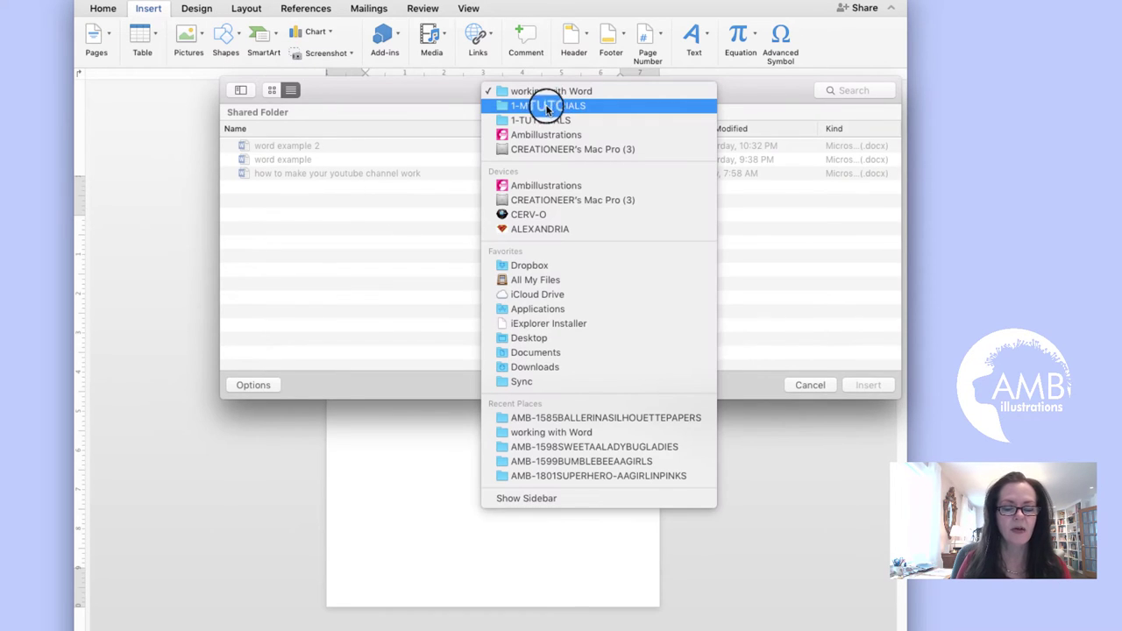
left_click(534, 134)
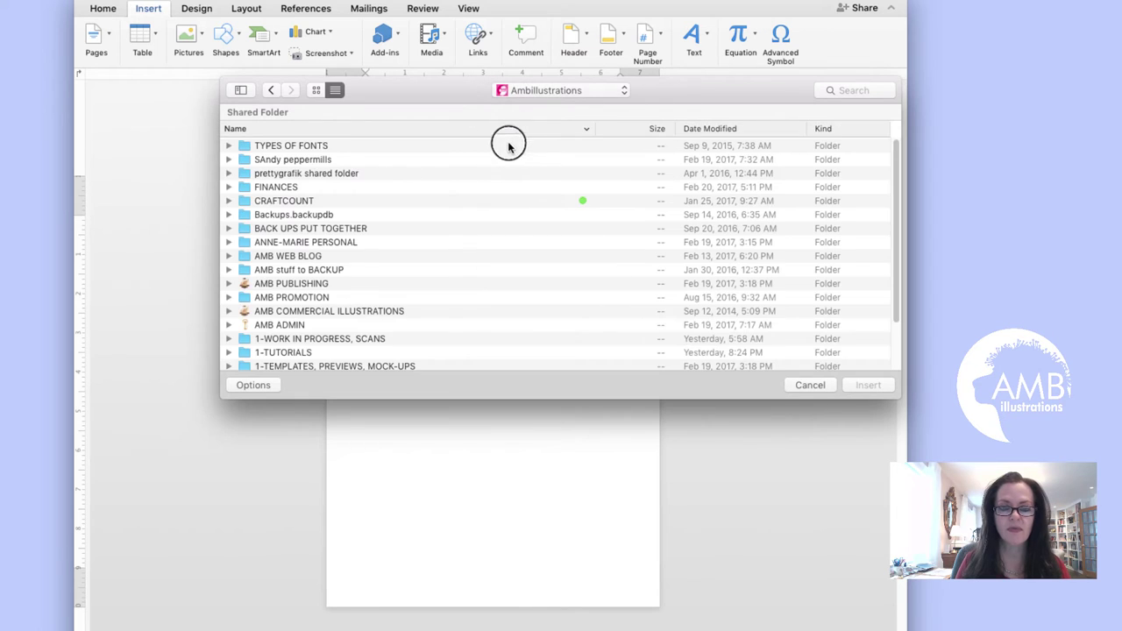
left_click(383, 129)
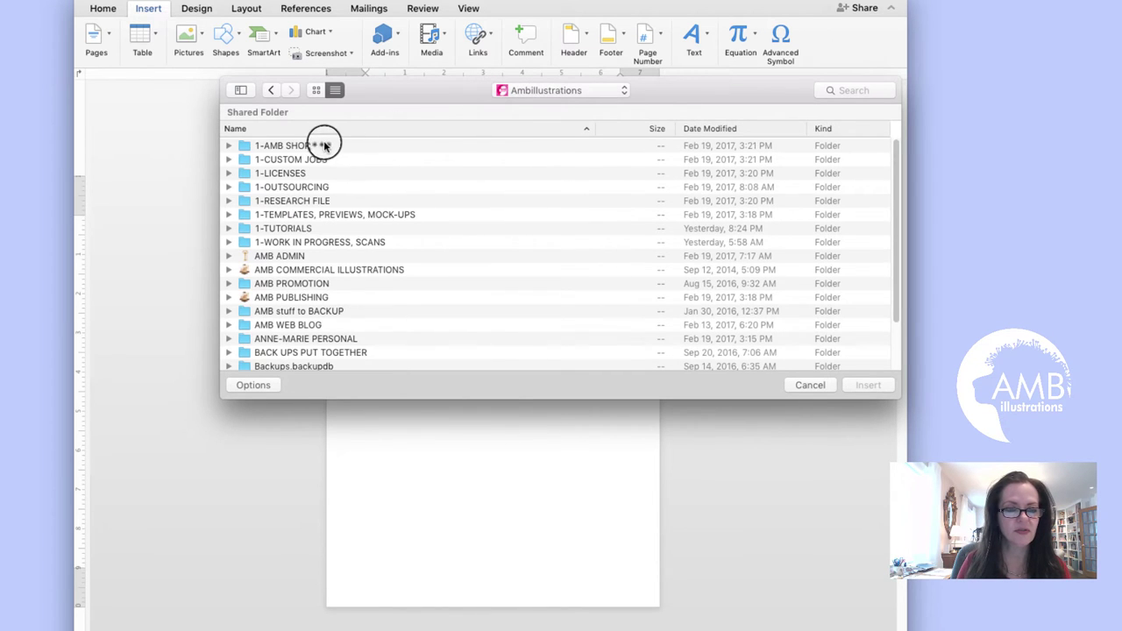
double_click(307, 147)
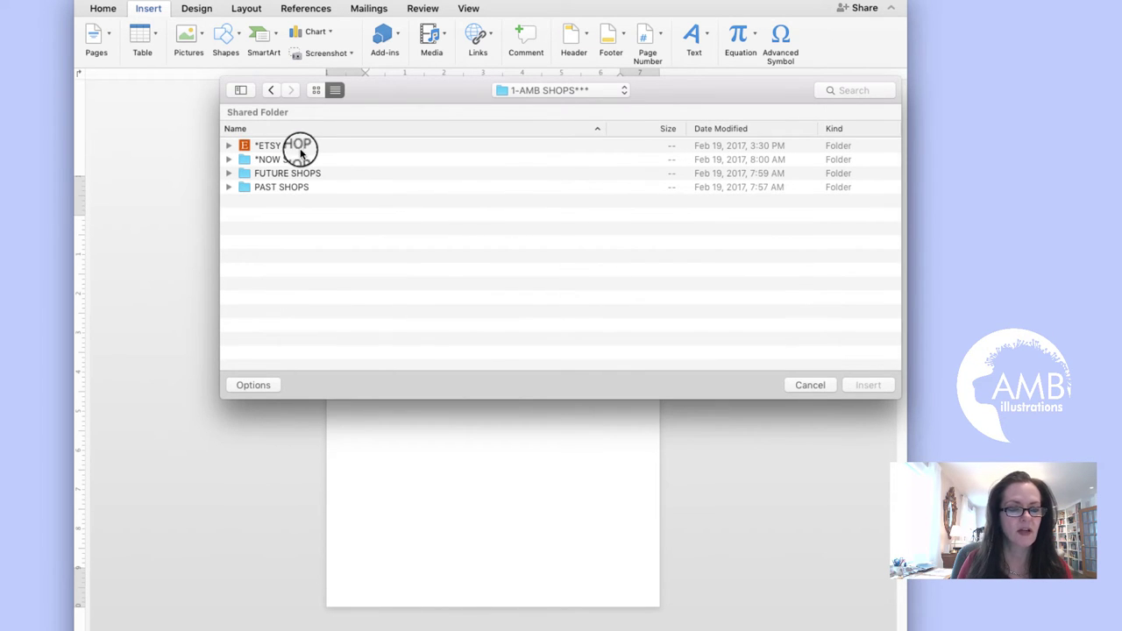
- Browse to the Desktop and open the AMB-1803CHOCEASTERPAPERFULL folder
left_click(548, 91)
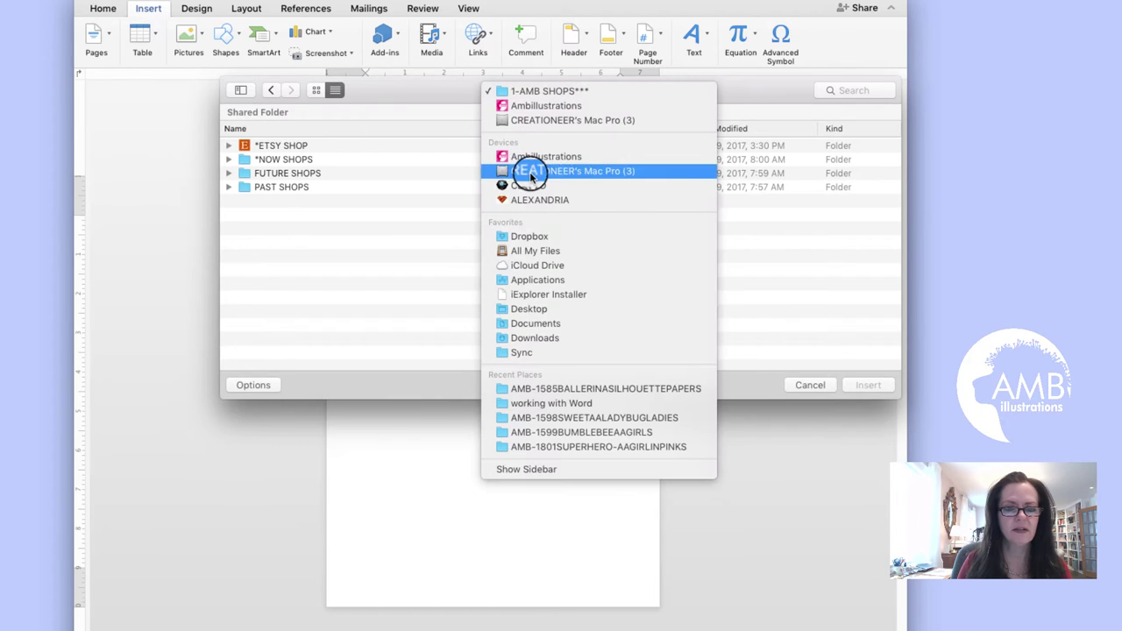
left_click(522, 309)
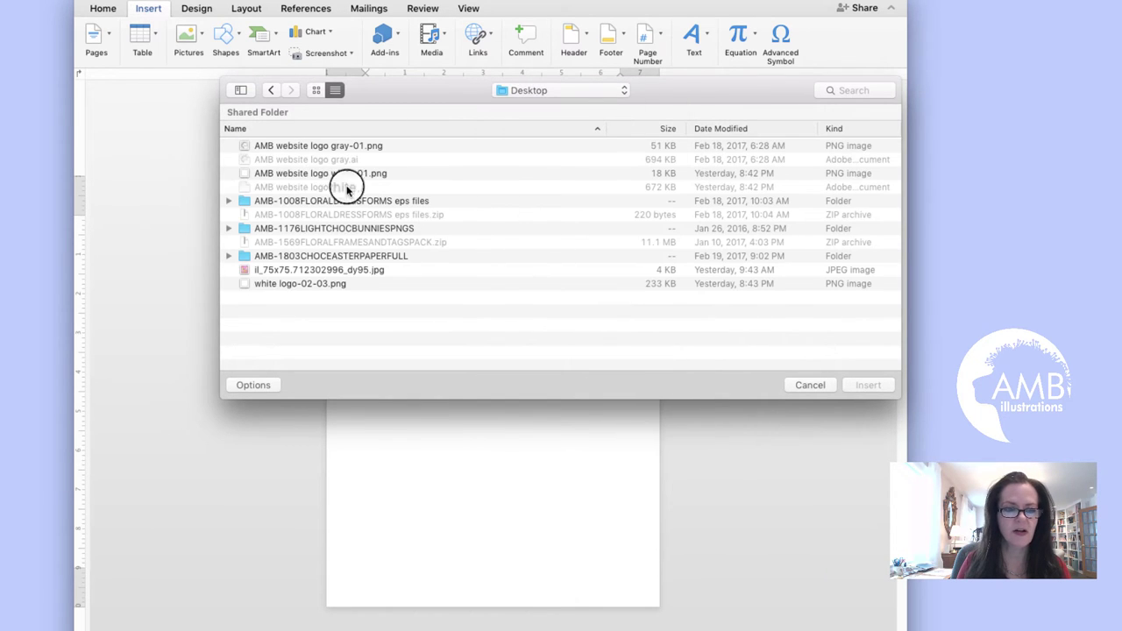
left_click(296, 229)
double_click(296, 255)
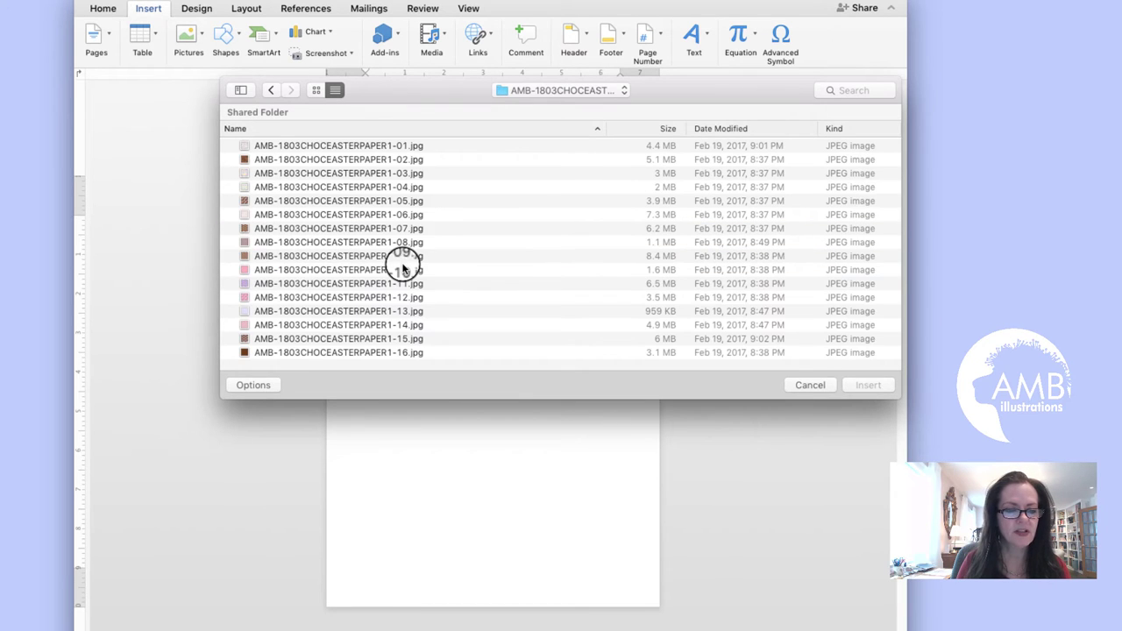
- Preview the first few Easter papers in the folder, starting and ending with AMB-1803CHOCEASTERPAPER1-01.jpg
left_click(401, 145)
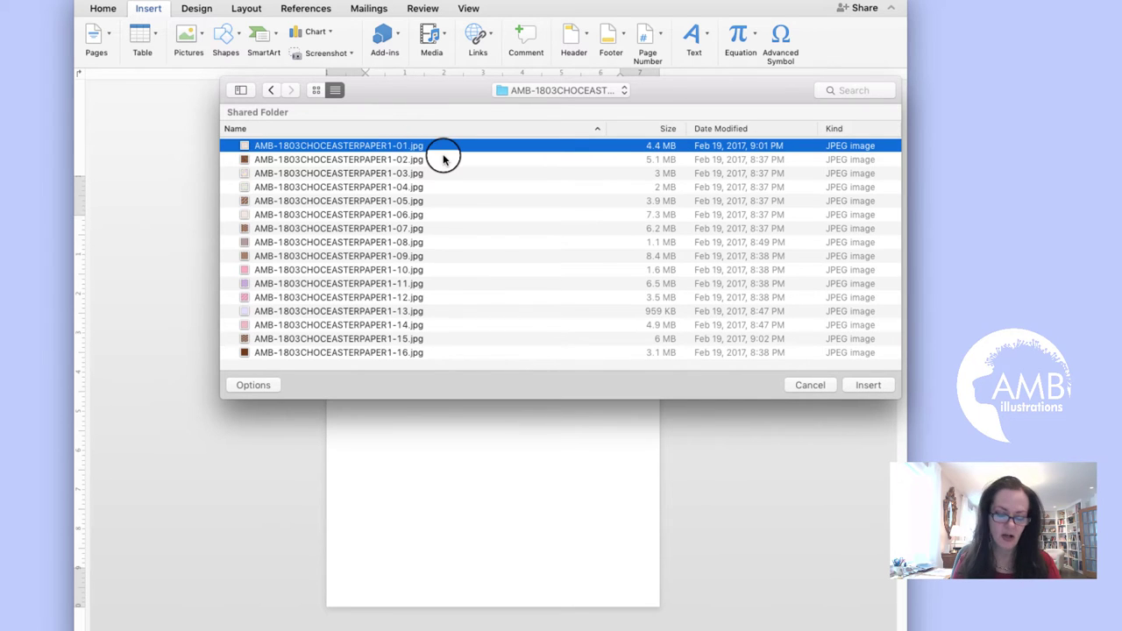
key("space")
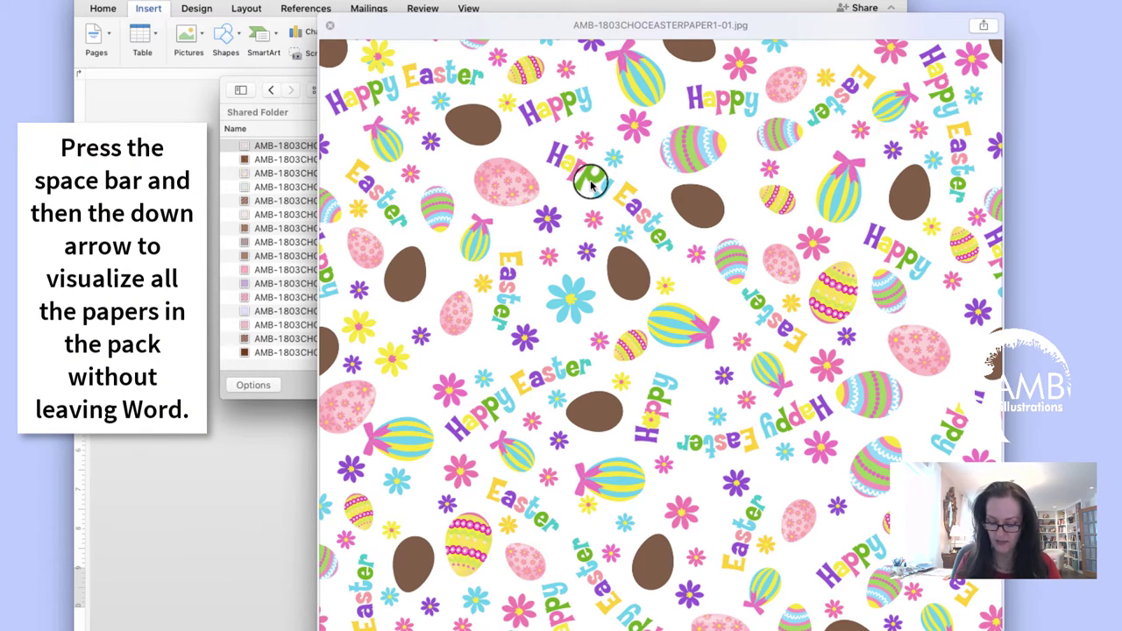
key("Down")
key("Down")
key("Down")
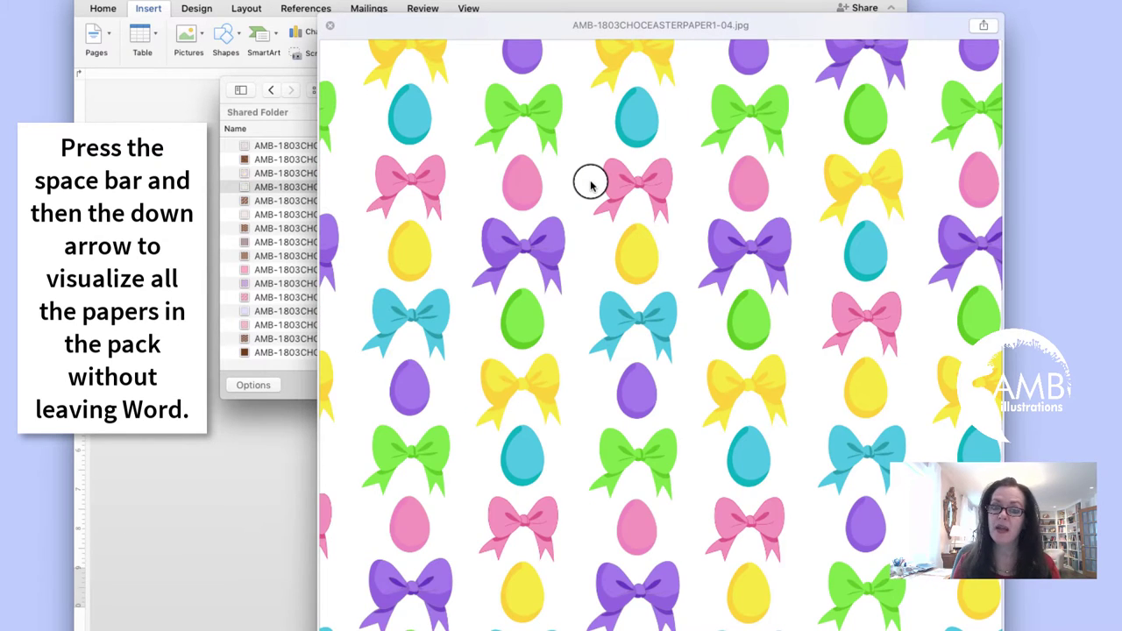
key("Down")
key("Up")
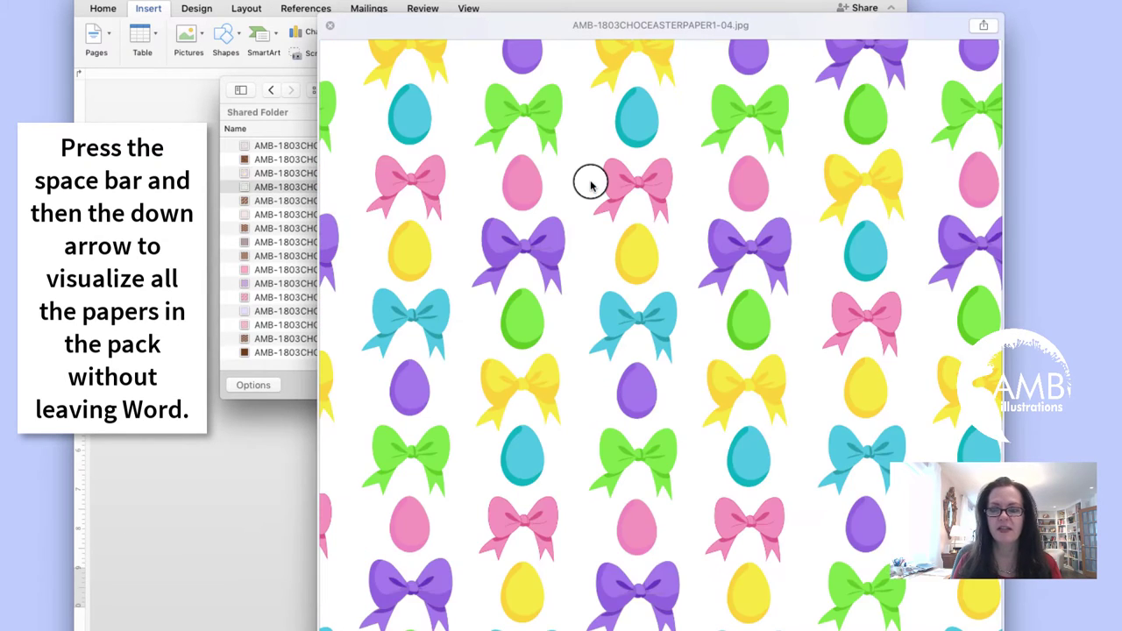
key("Up")
key("Up")
key("Up")
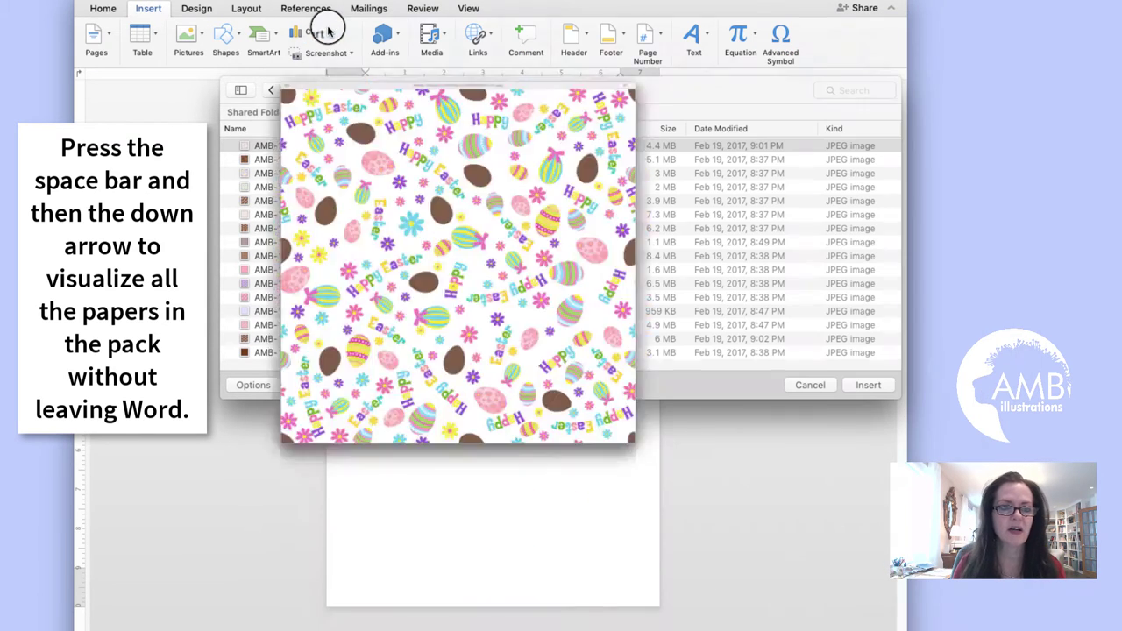
left_click(330, 26)
- Insert AMB-1803CHOCEASTERPAPER1-01.jpg into the document and select the placed picture
left_click(861, 383)
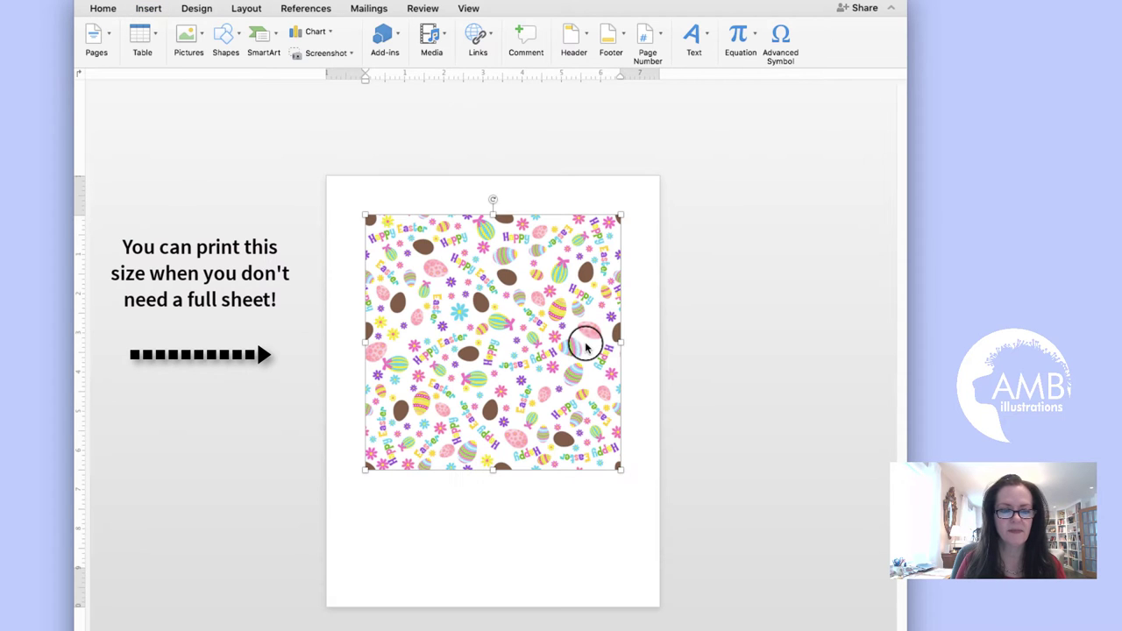
left_click(586, 330)
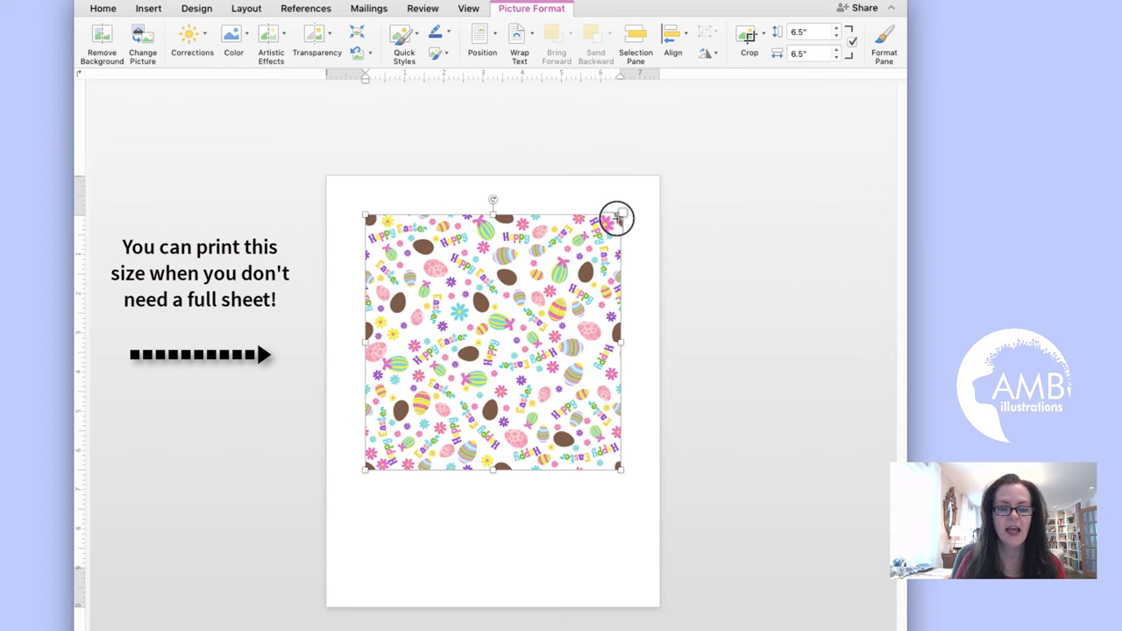
- Try enlarging the picture proportionally to about 10.18 inches and stretching only its height to about 9.88 inches, undoing each resize
left_click_drag(617, 217, 765, 134)
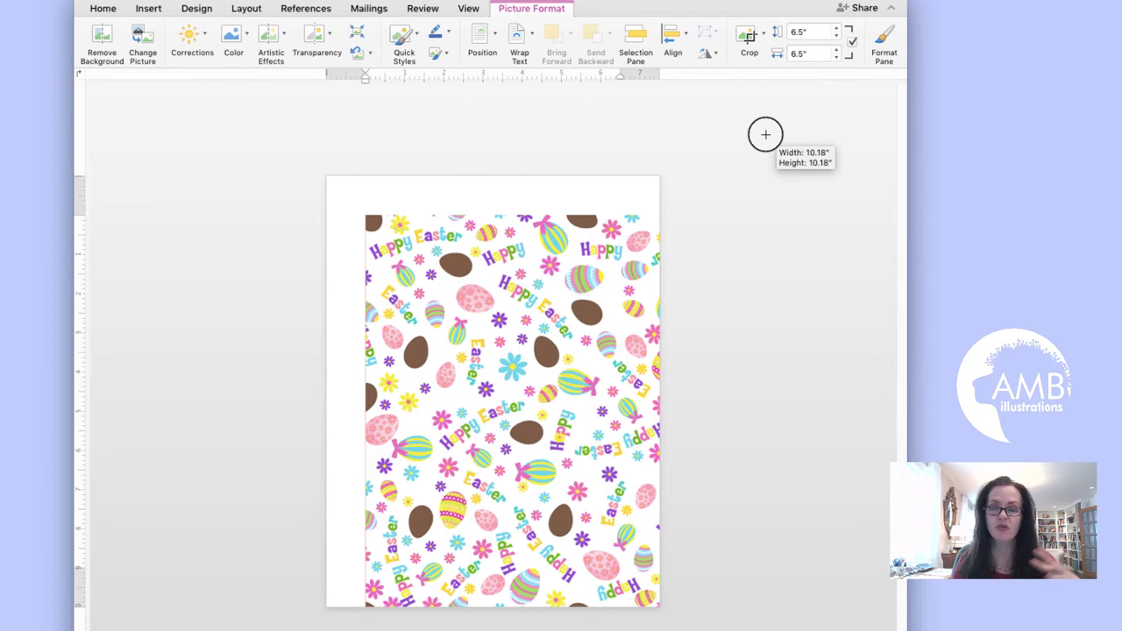
left_click_drag(765, 134, 765, 134)
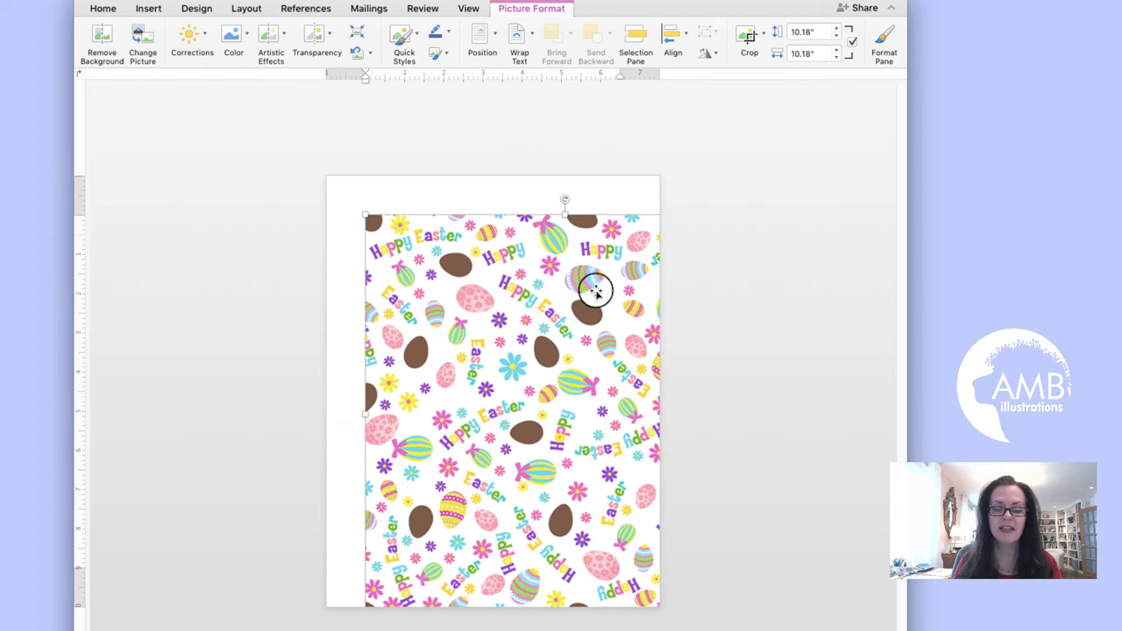
key("super+z")
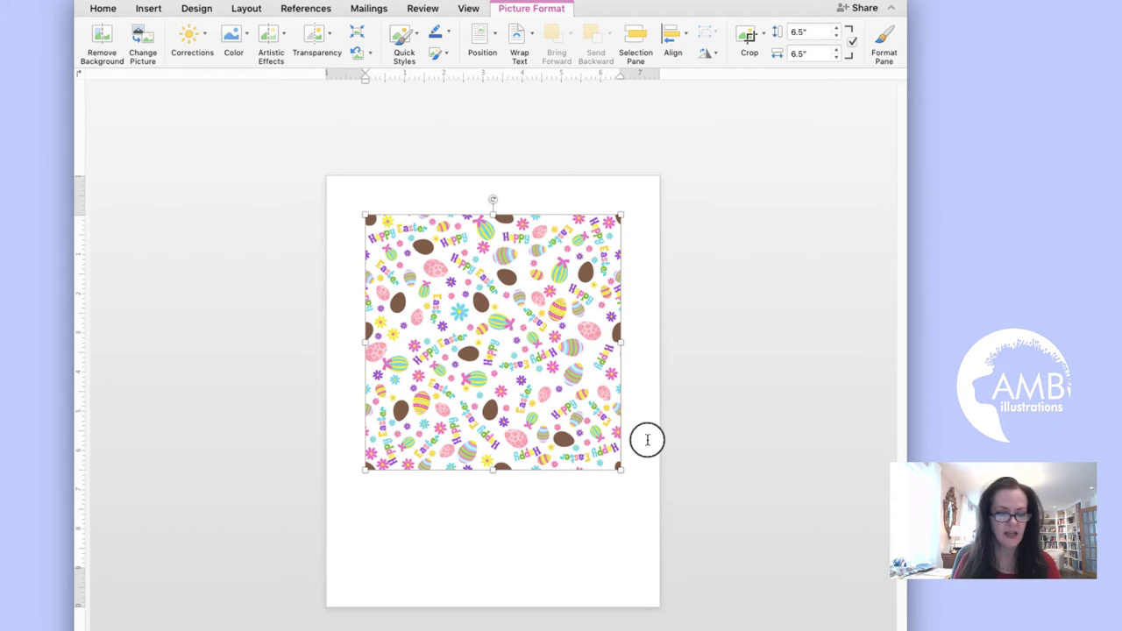
left_click_drag(495, 471, 496, 601)
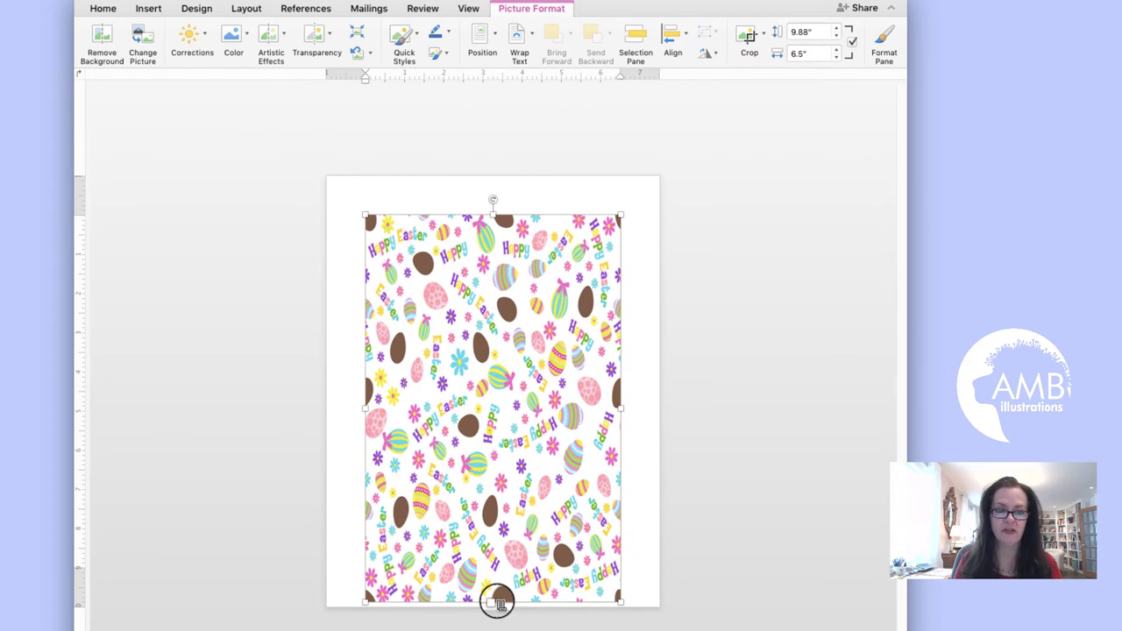
key("super+z")
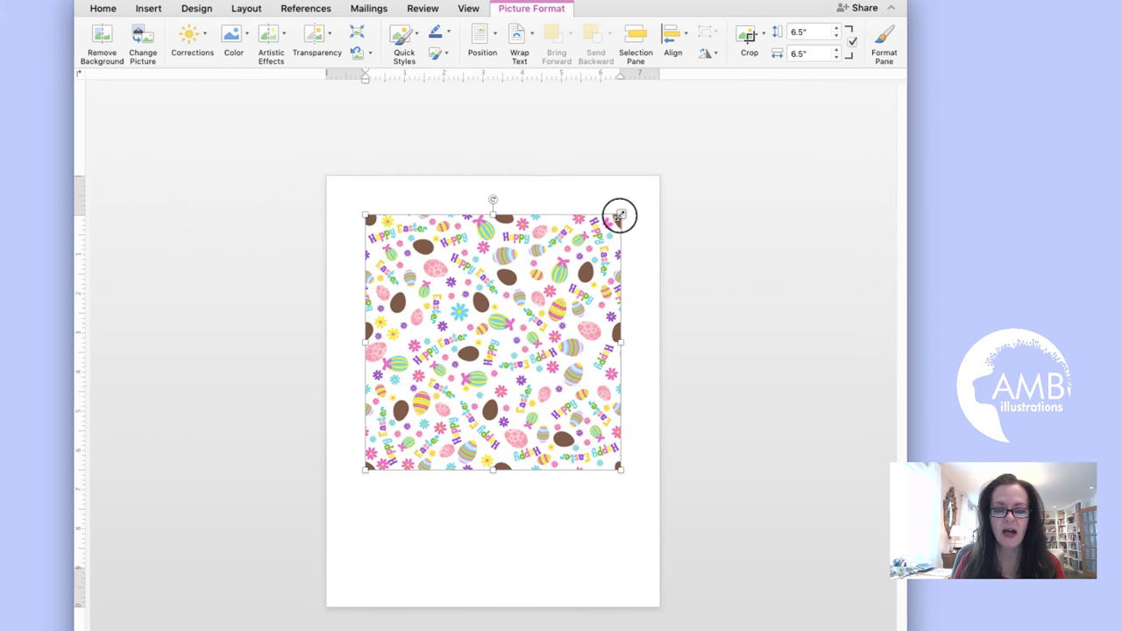
- Enlarge the Easter paper picture proportionally to about 11.31 inches in height and width
left_click_drag(618, 215, 805, 136)
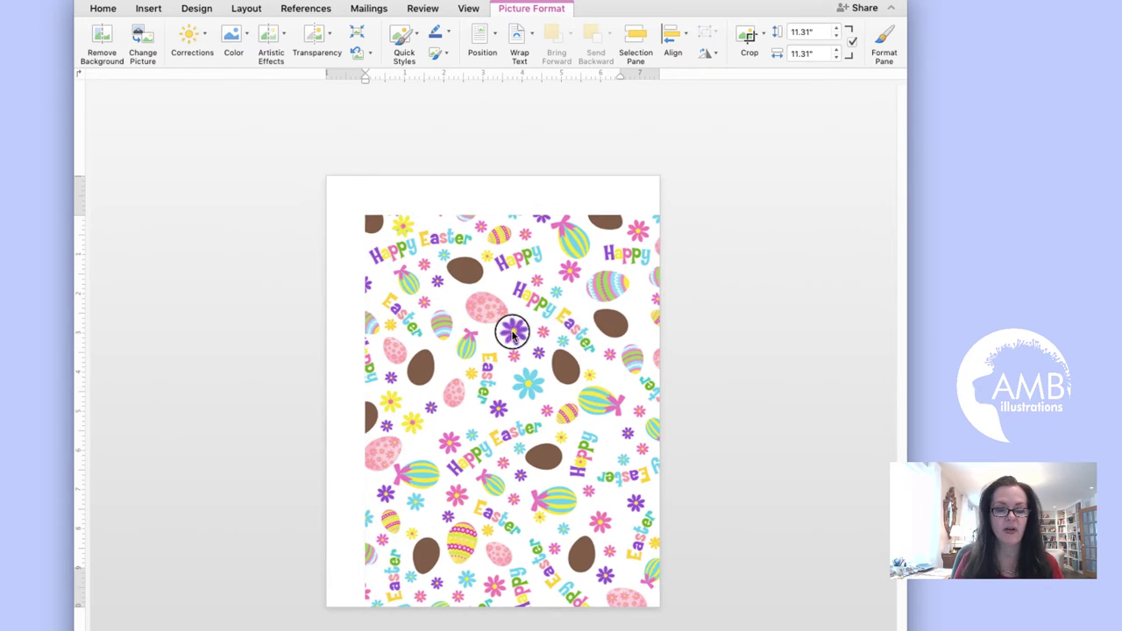
mouse_move(512, 330)
left_mouse_down()
mouse_move(463, 328)
mouse_move(526, 321)
mouse_move(383, 318)
mouse_move(519, 317)
left_mouse_up()
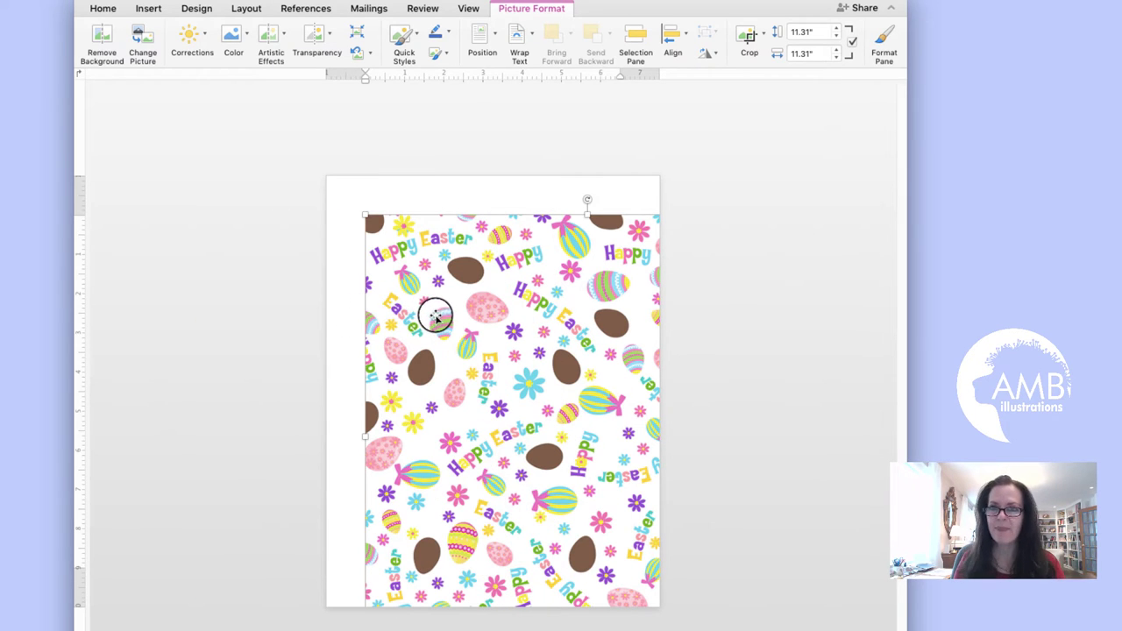
- Set the picture's text wrapping to In front of text and move it so it covers the whole page
right_click(446, 313)
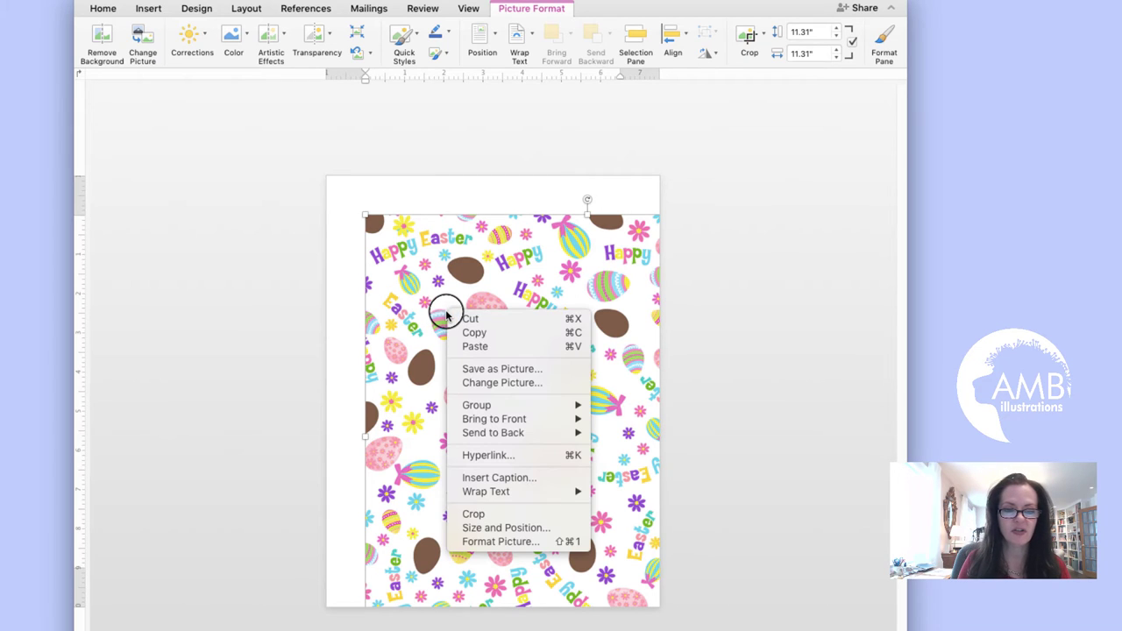
left_click(490, 527)
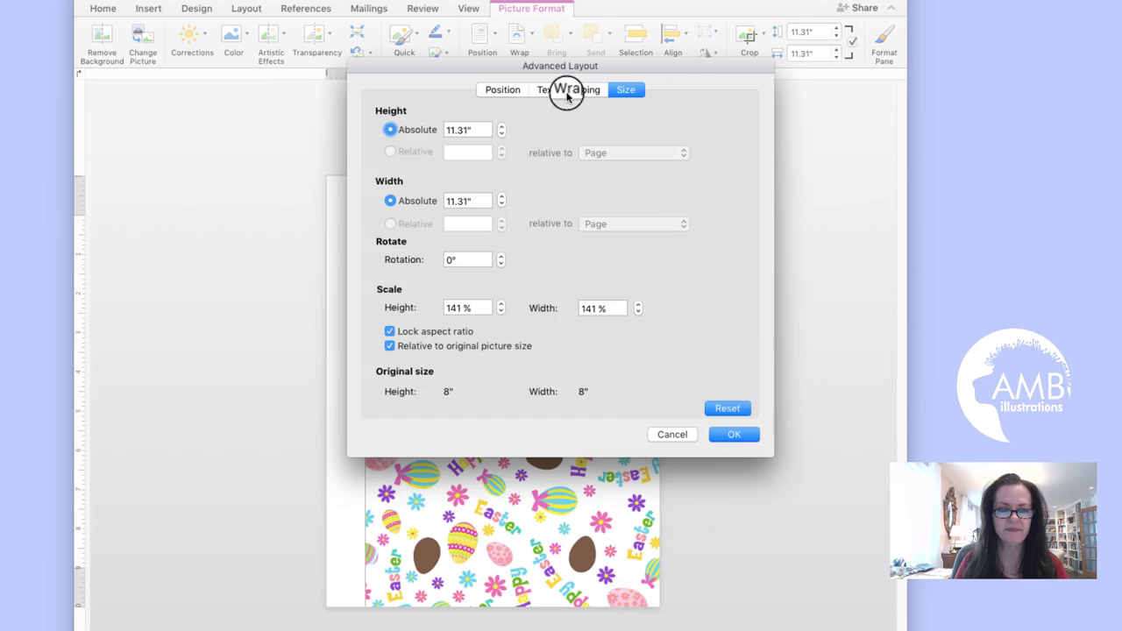
left_click(566, 93)
left_click(513, 209)
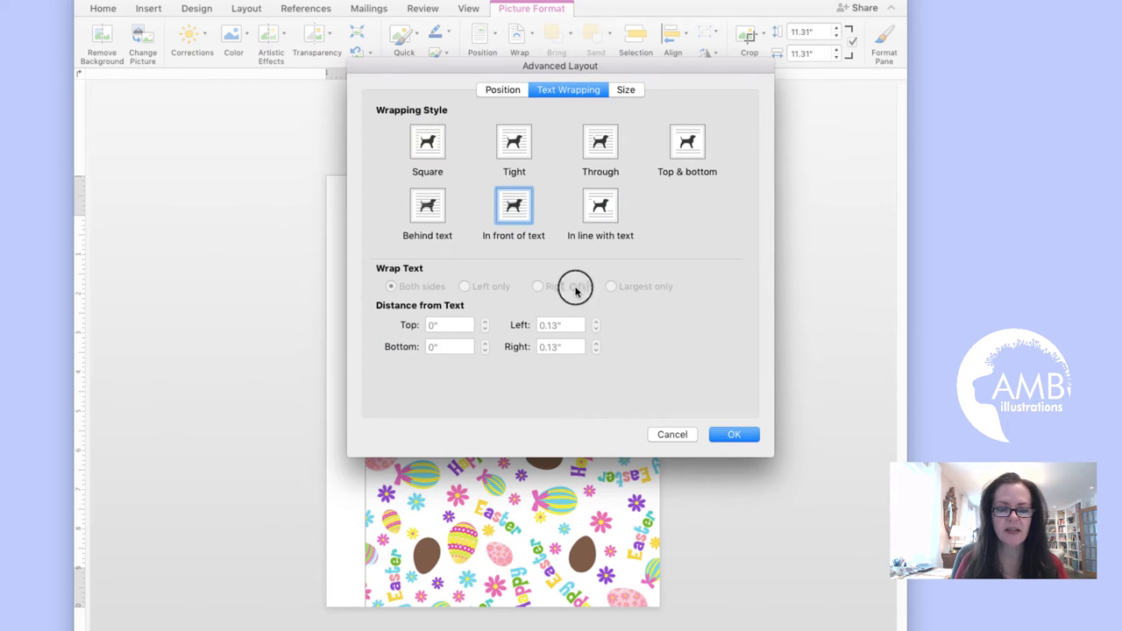
left_click(733, 434)
left_click_drag(601, 426, 519, 383)
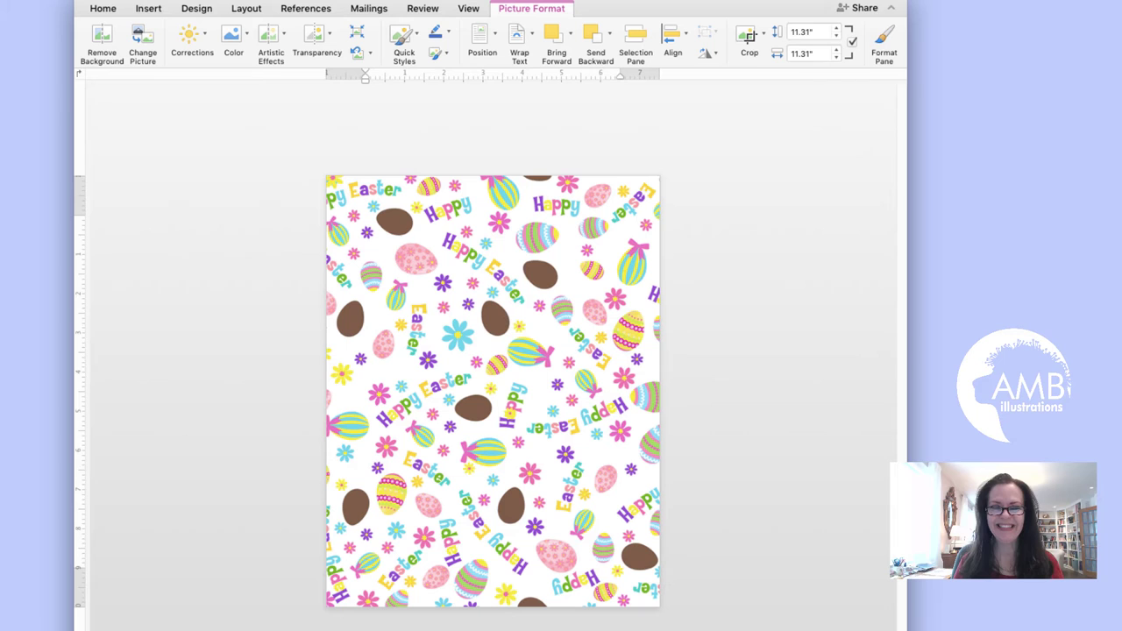
- Fade the full-page picture with progressively stronger transparency presets, settling on the sixth one
left_click(802, 0)
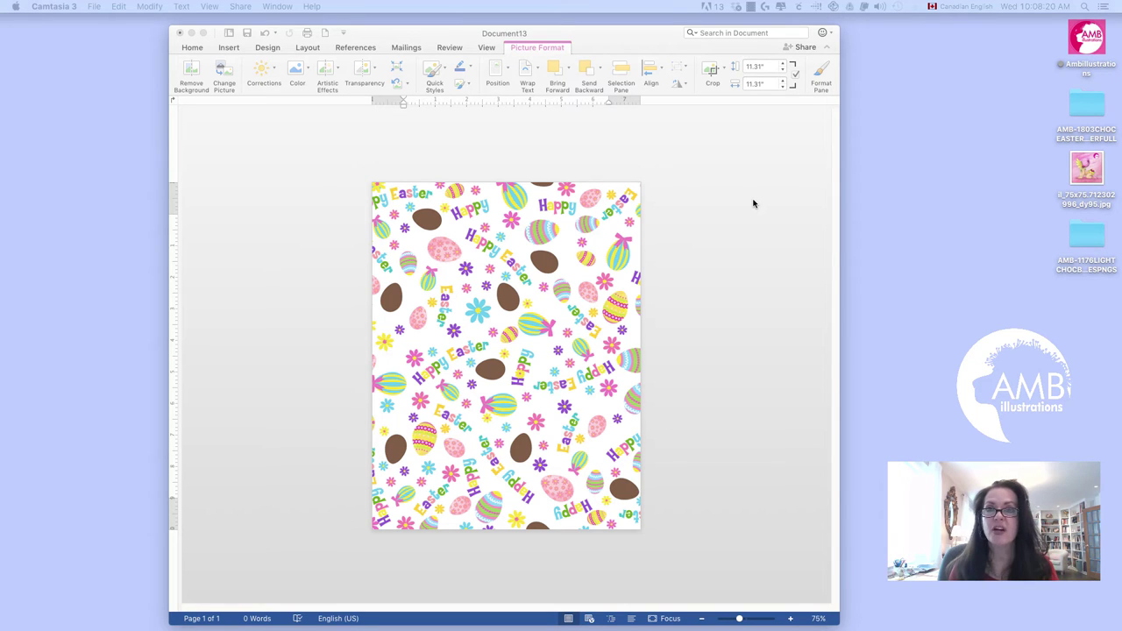
left_click(736, 133)
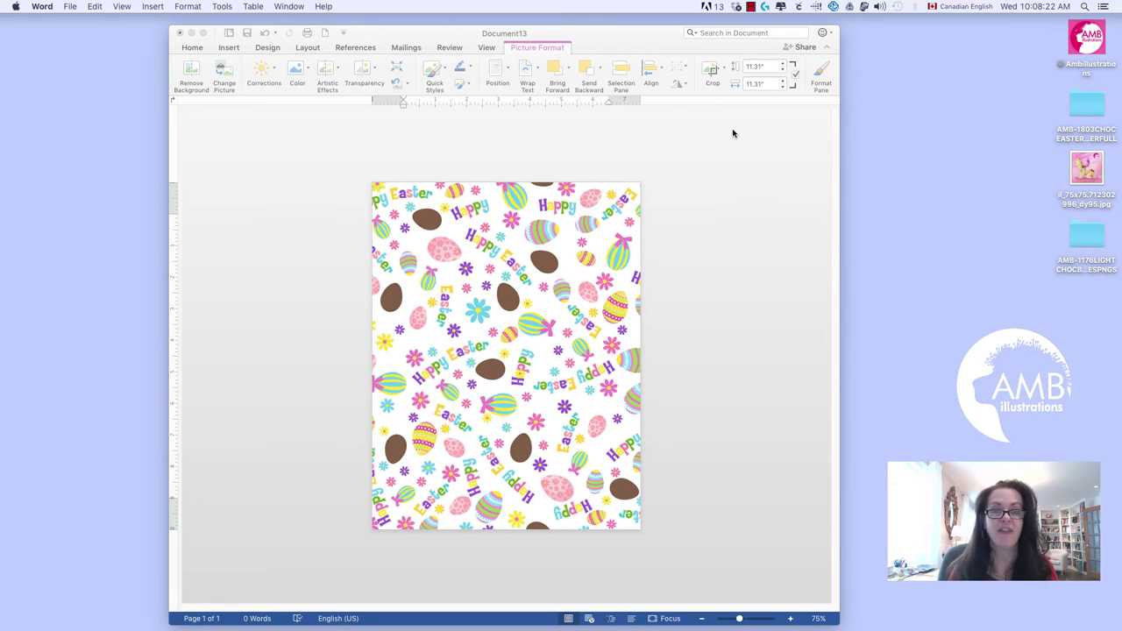
left_click(367, 74)
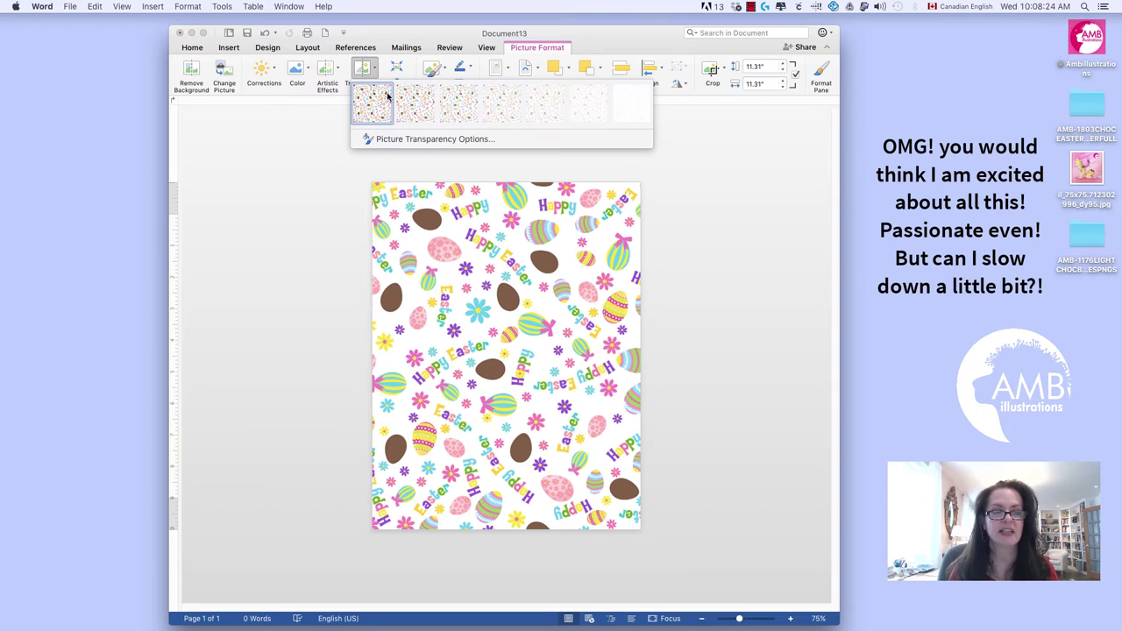
left_click(491, 105)
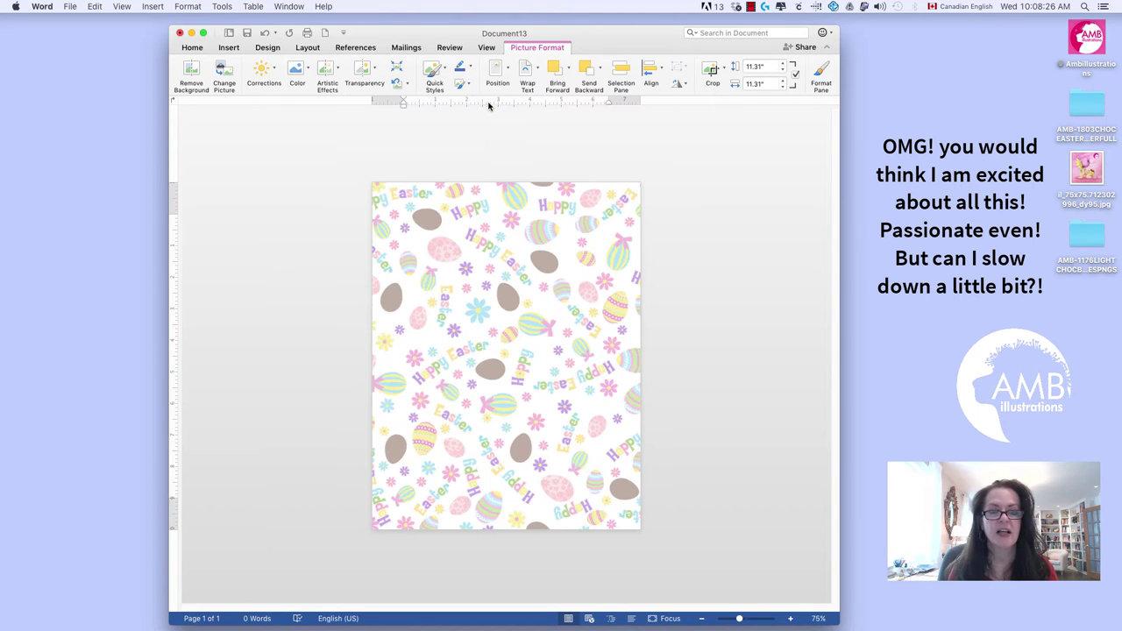
left_click(363, 70)
left_click(546, 106)
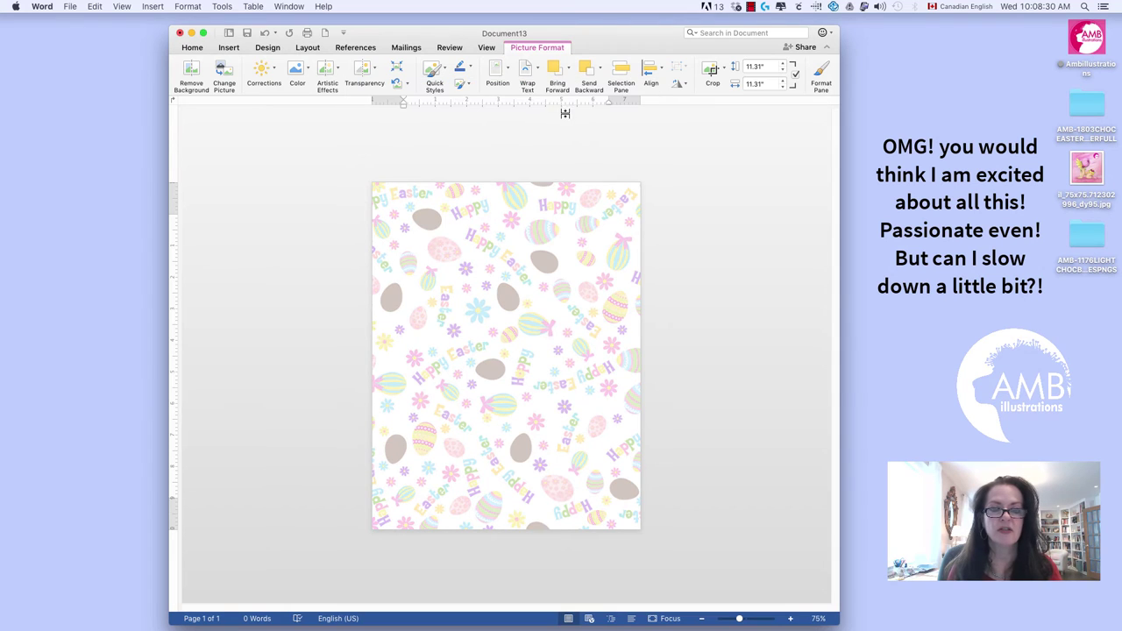
left_click(366, 73)
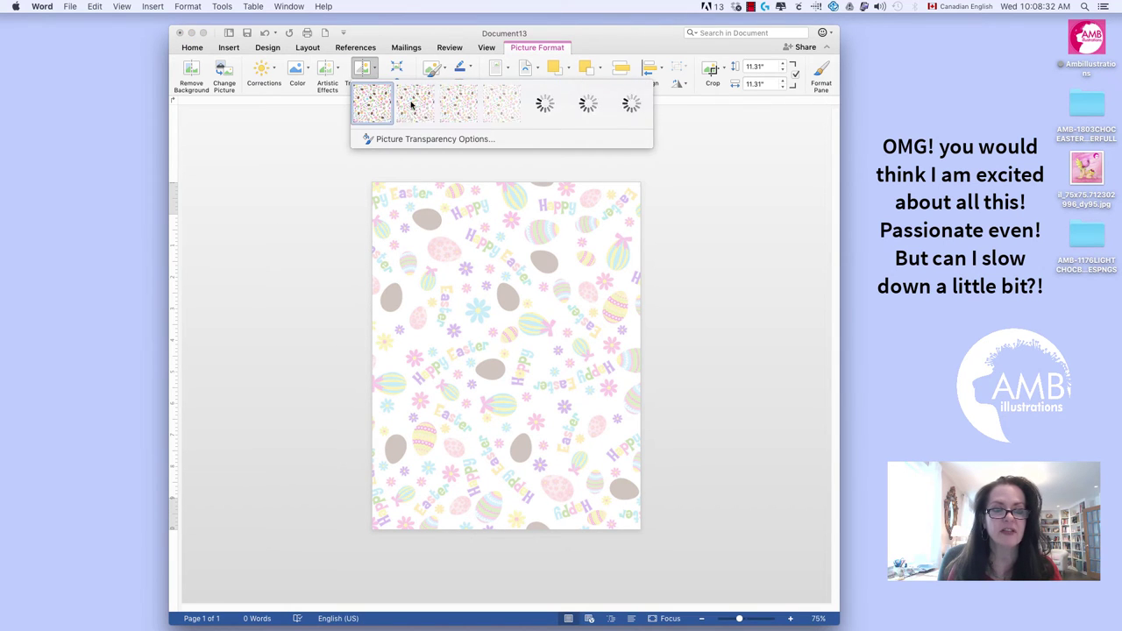
left_click(582, 108)
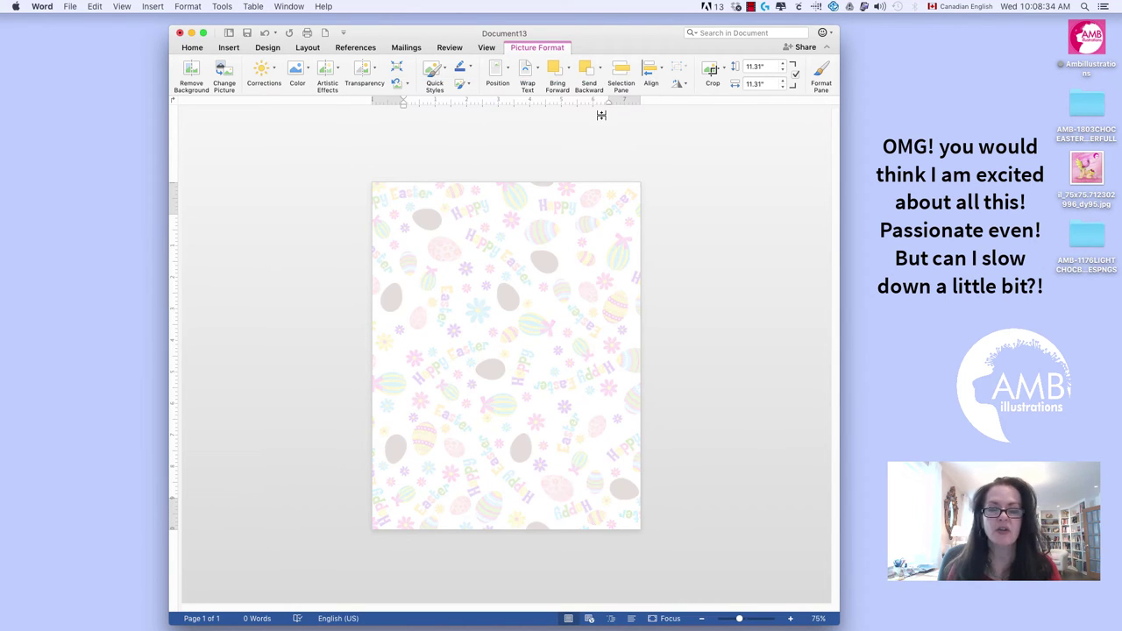
left_click(335, 70)
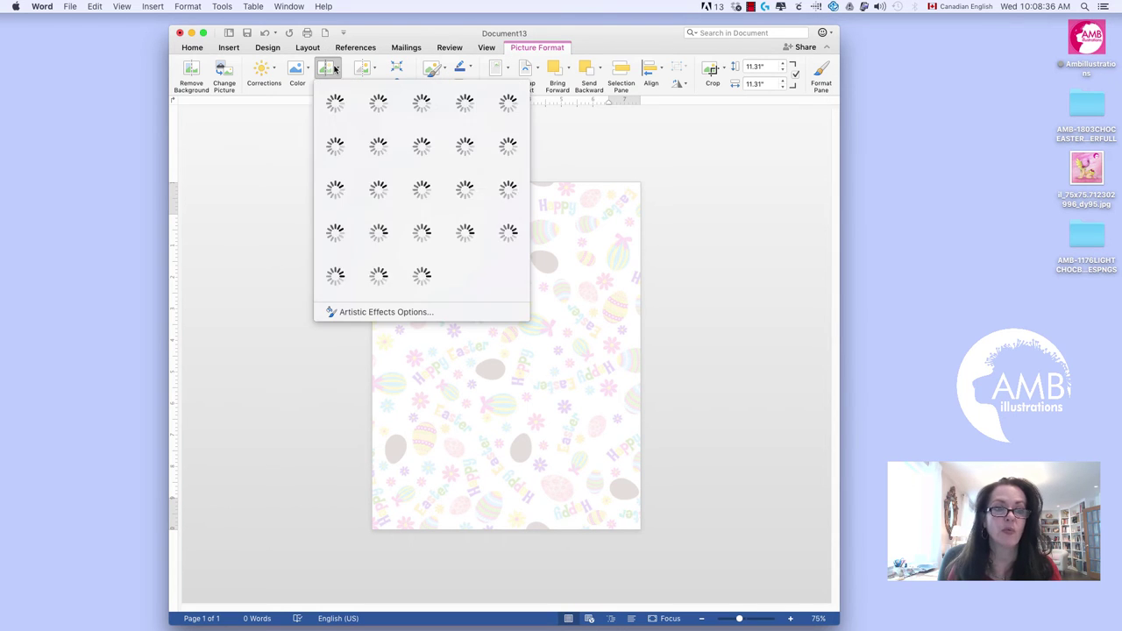
left_click(601, 140)
left_click(366, 70)
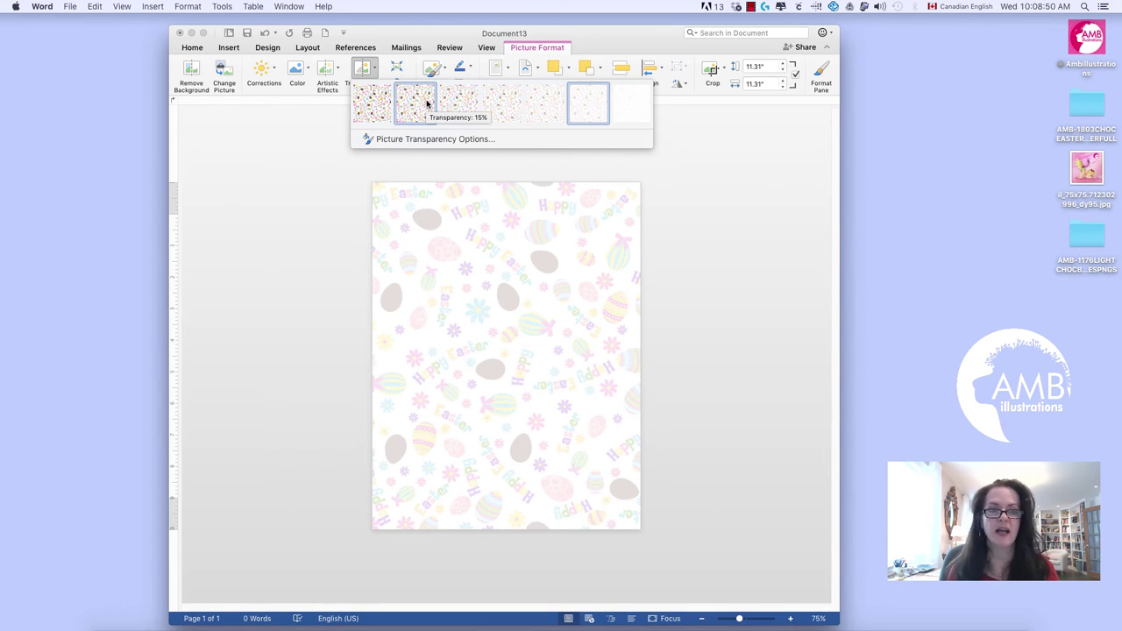
left_click(464, 150)
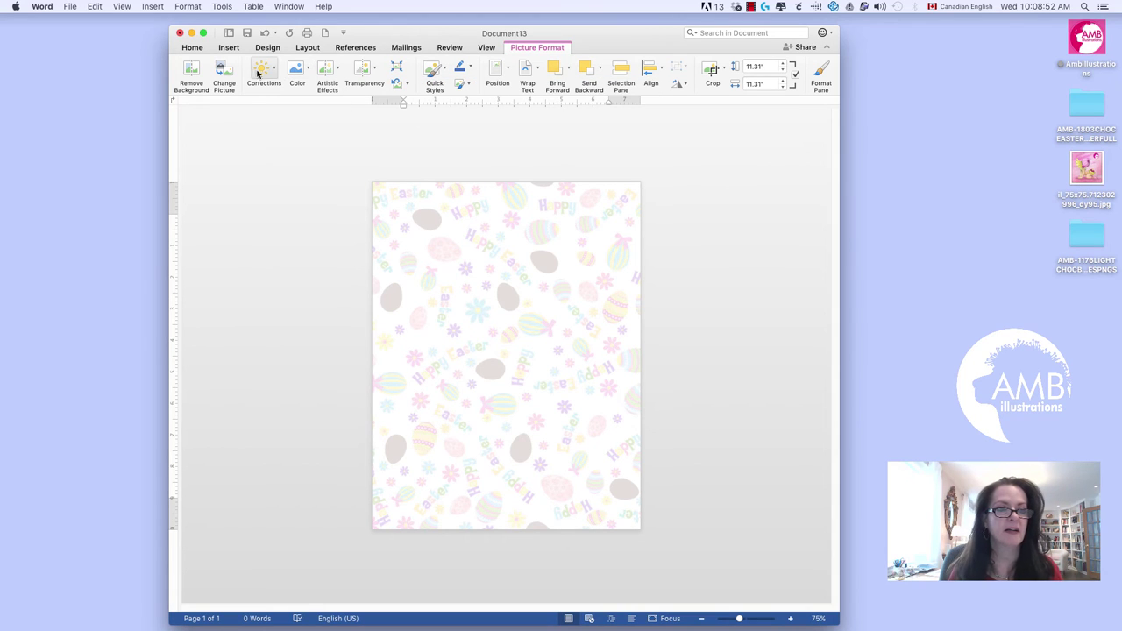
- Start inserting a picture from file and open the AMB-1176LIGHTCHOCBUNNIESPNGS folder on the Desktop
left_click(230, 48)
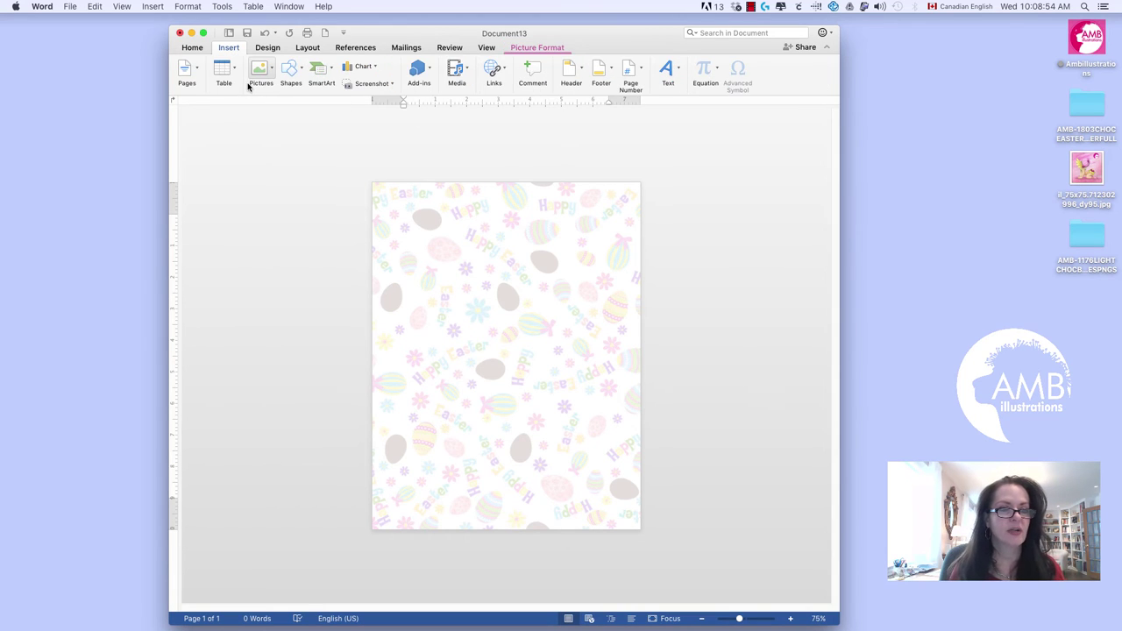
left_click(259, 74)
left_click(271, 103)
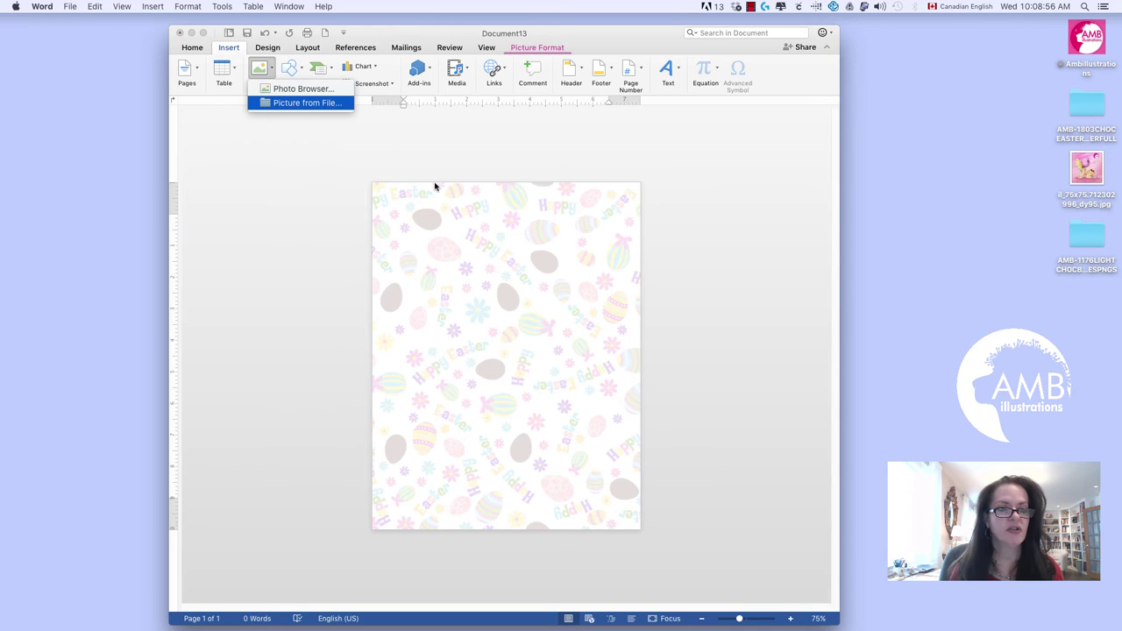
left_click(547, 122)
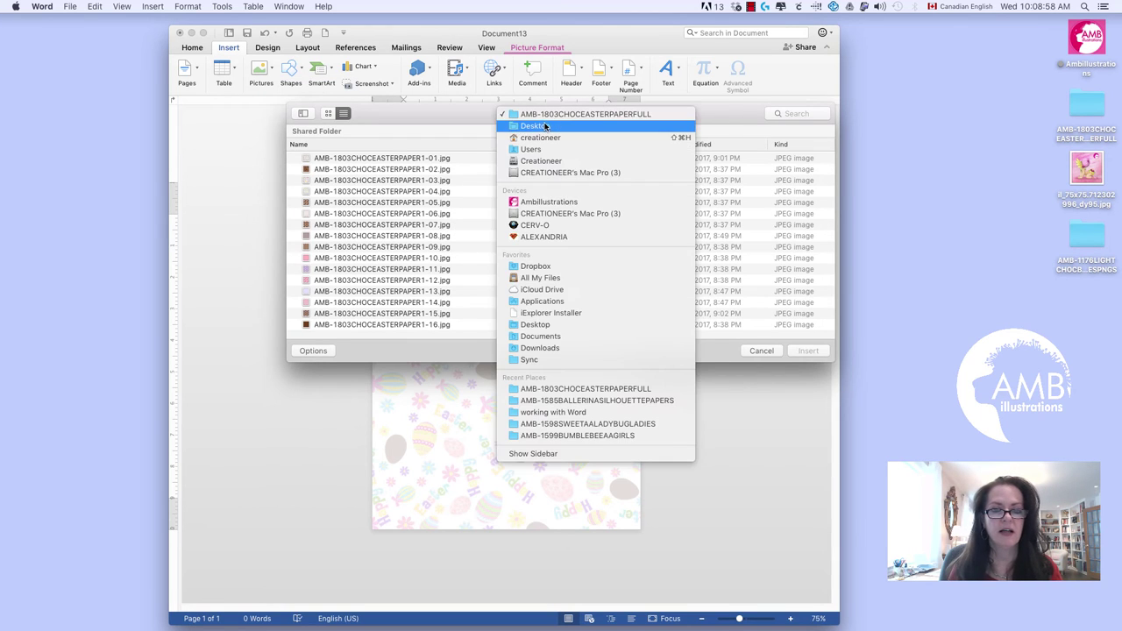
left_click(543, 125)
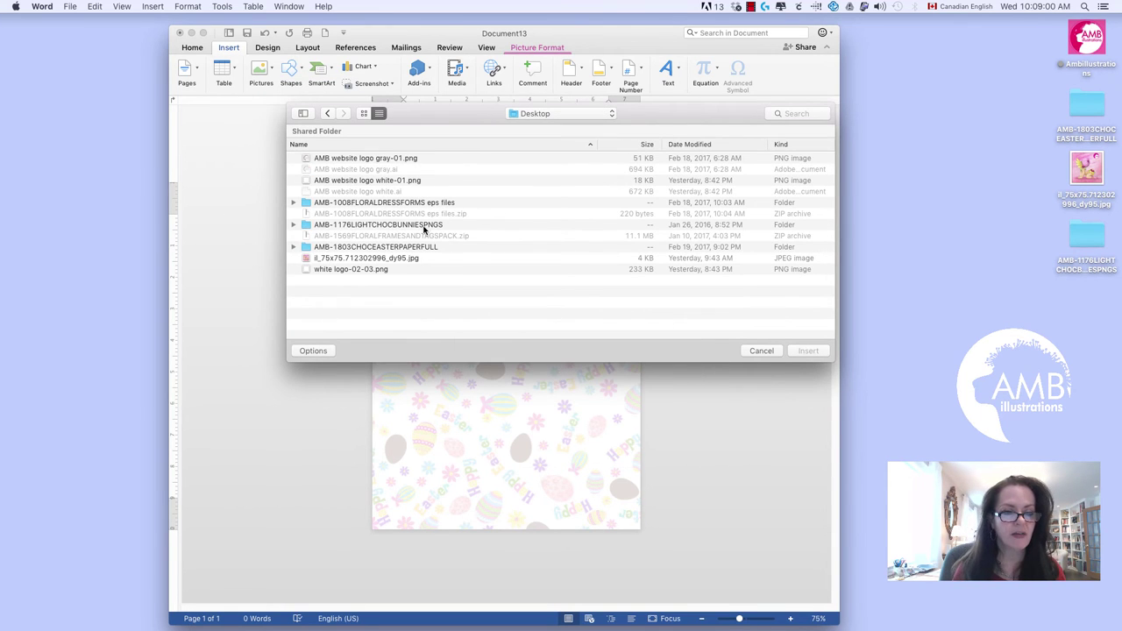
double_click(427, 226)
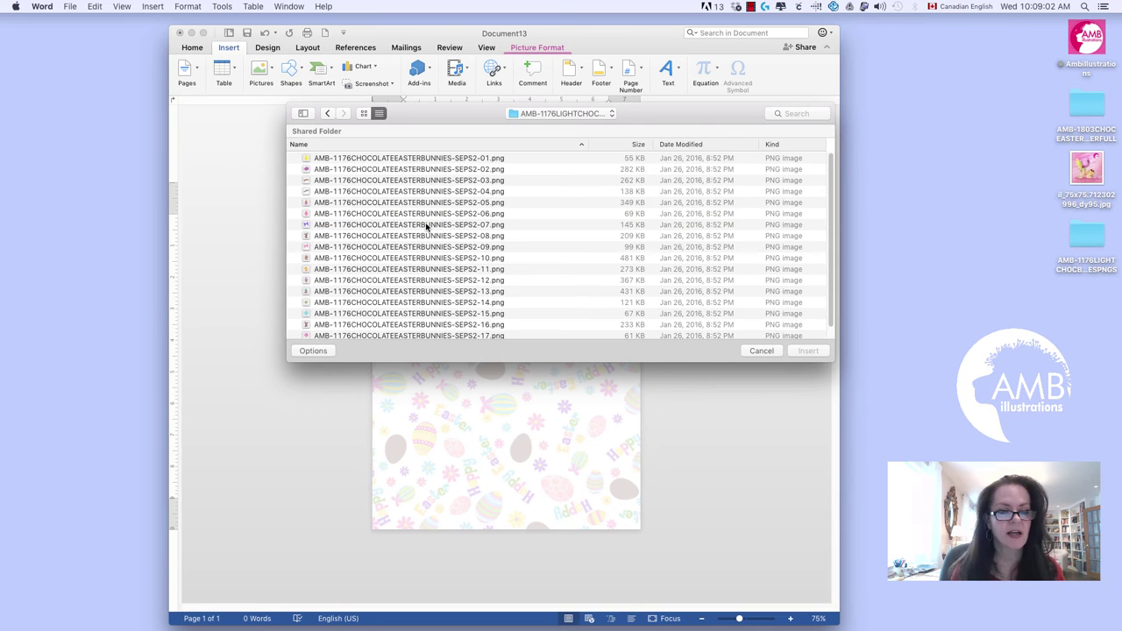
- Preview the Easter bunny PNG files one after another and insert AMB-1176CHOCOLATEEASTERBUNNIES-SEPS2-16.png into the document
left_click(471, 161)
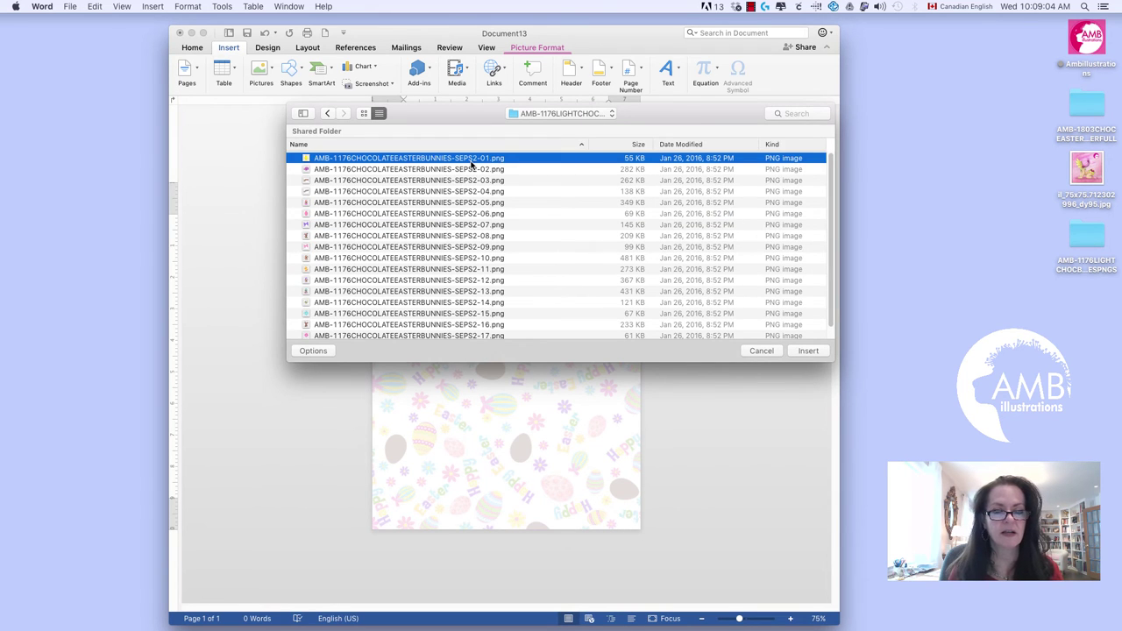
key("space")
key("Down")
key("Down")
key("Down")
key("Down")
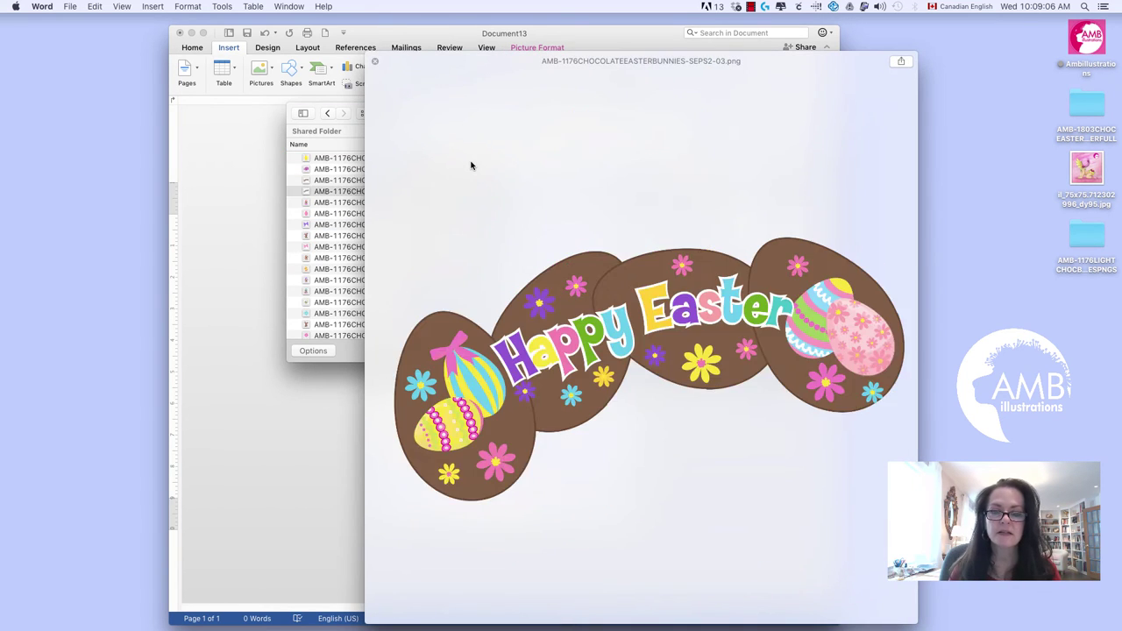
key("Down")
key("Down")
key("Down")
key("Down")
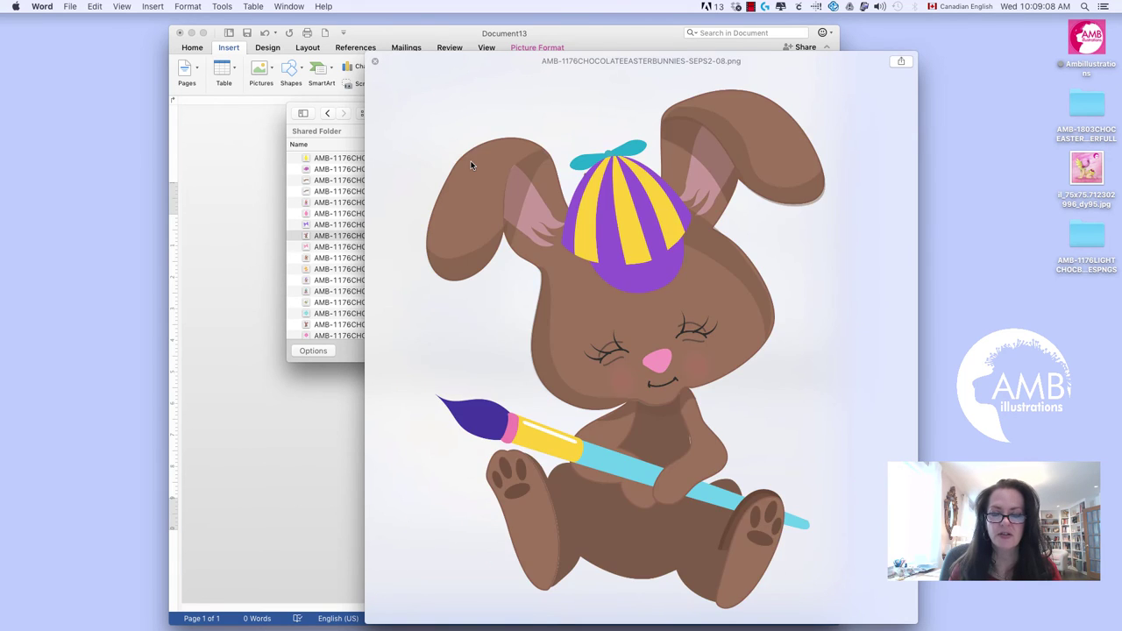
key("Down")
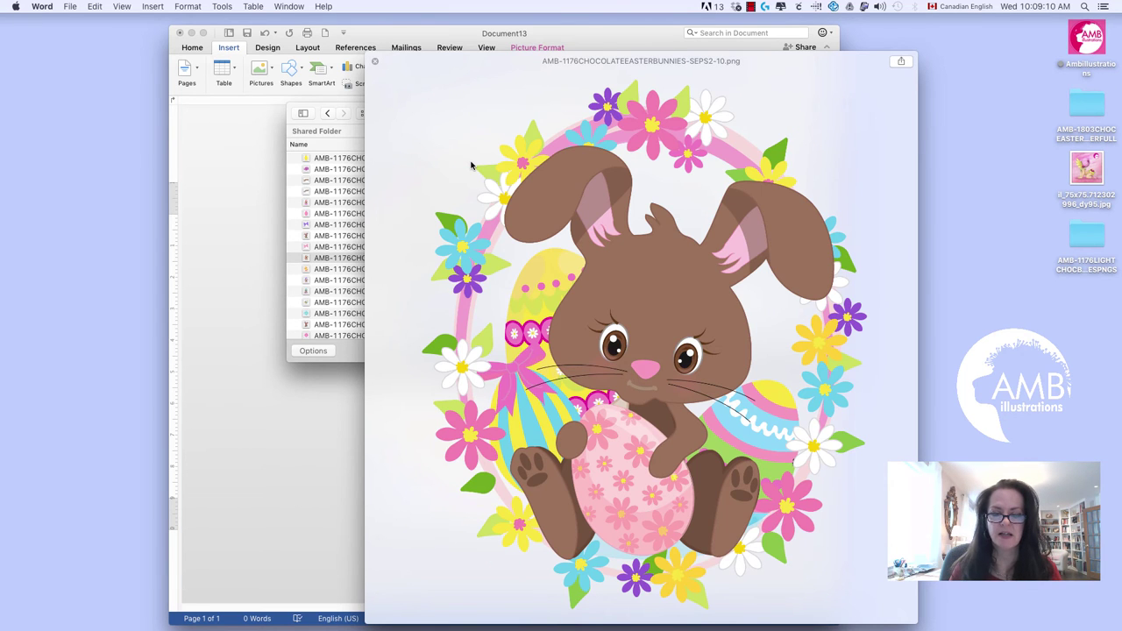
key("Down")
key("Down")
key("Down")
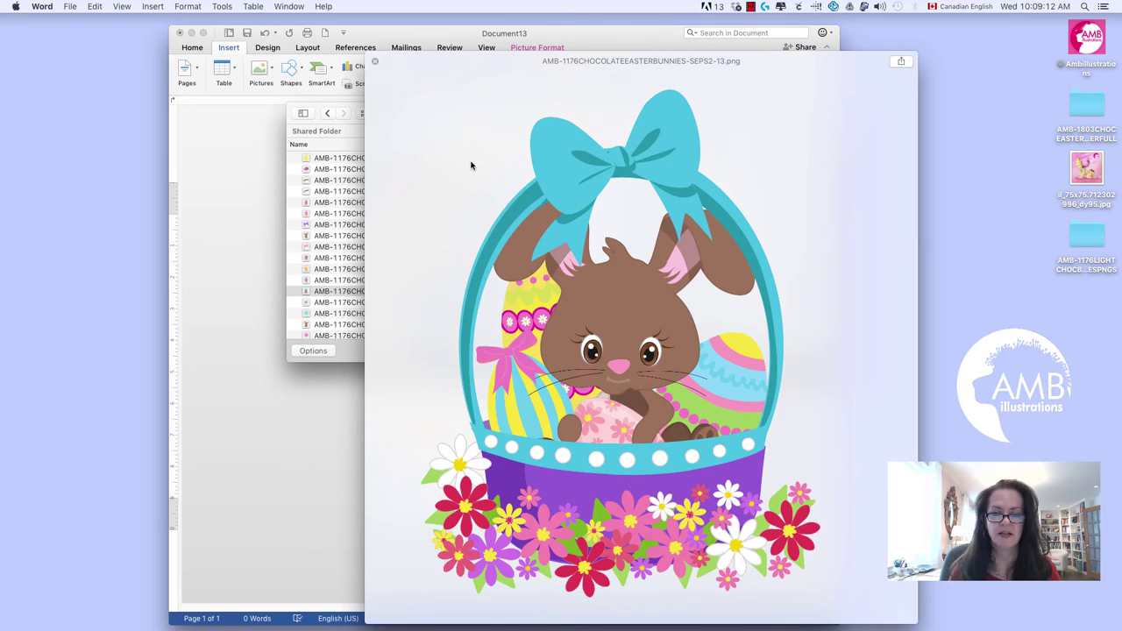
key("Down")
key("Down")
key("Down")
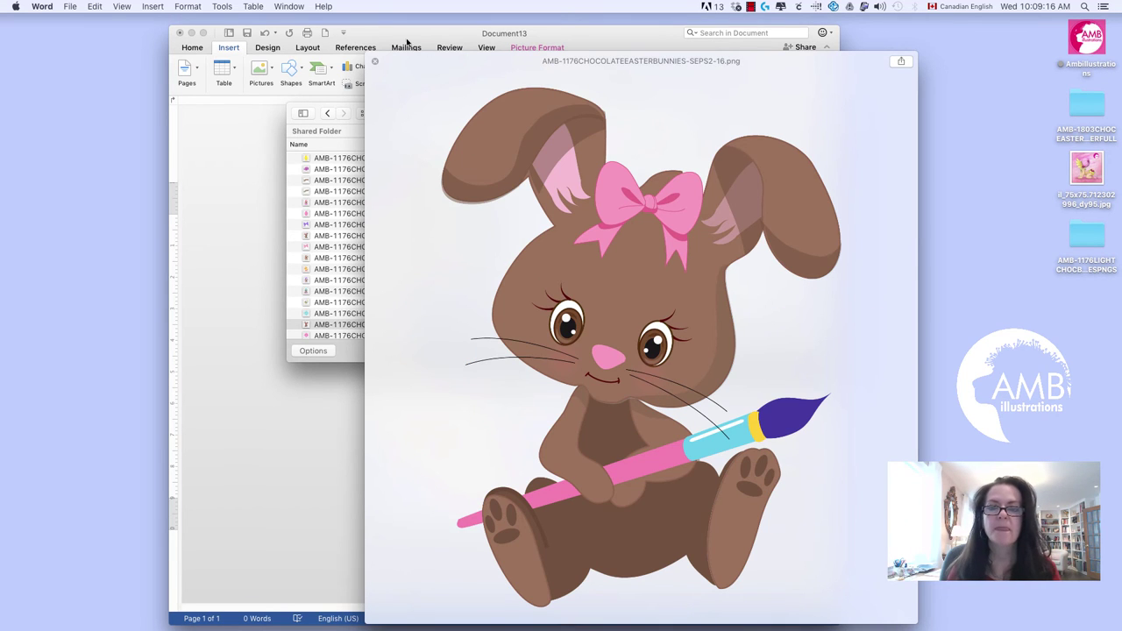
left_click(375, 61)
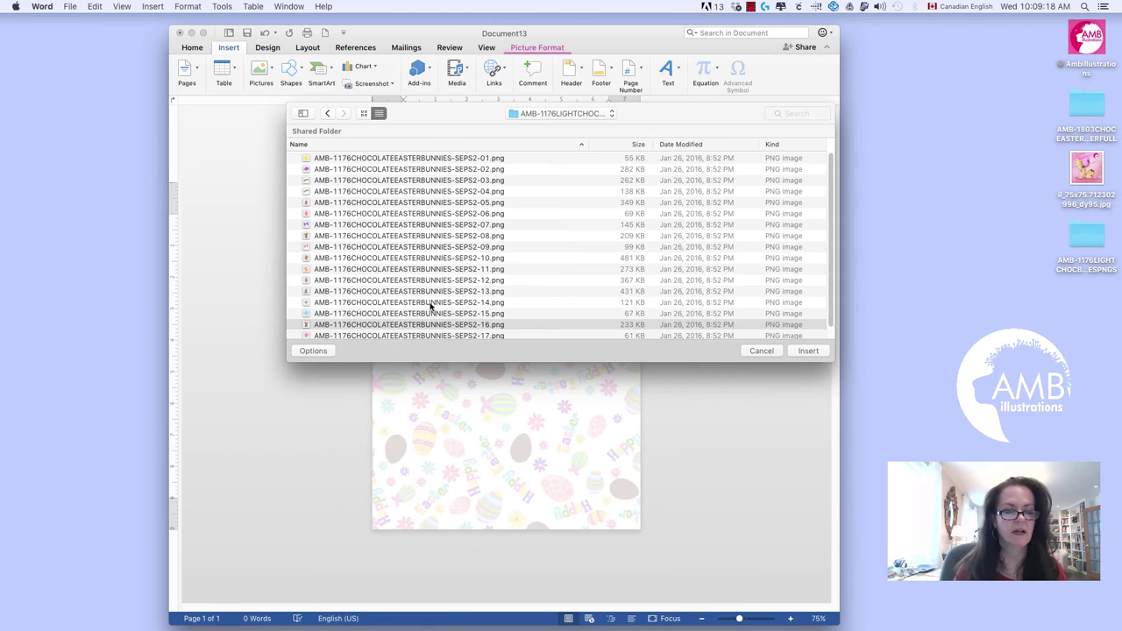
left_click(807, 350)
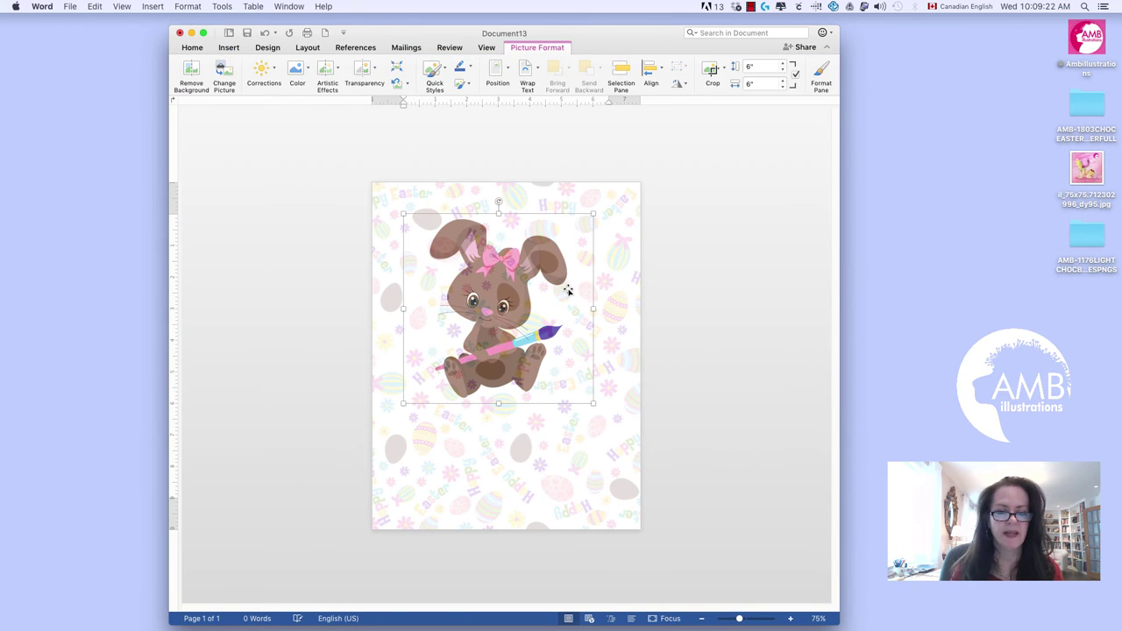
- Try to bring the bunny above the Easter paper by setting text wrapping to In front of text
right_click(469, 305)
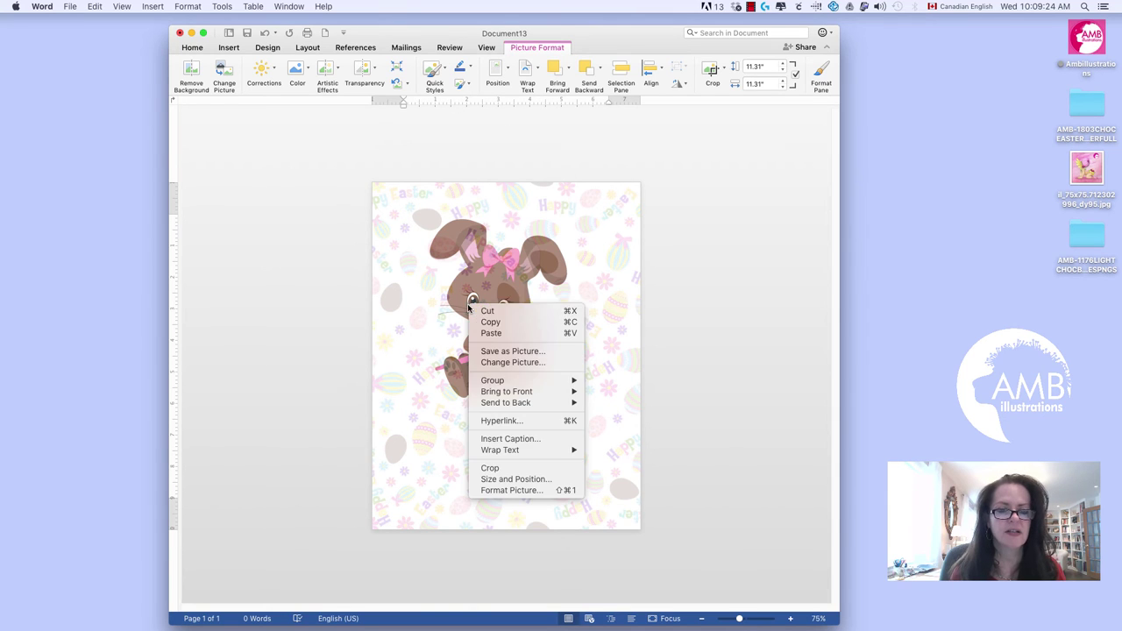
left_click(515, 481)
left_click(574, 115)
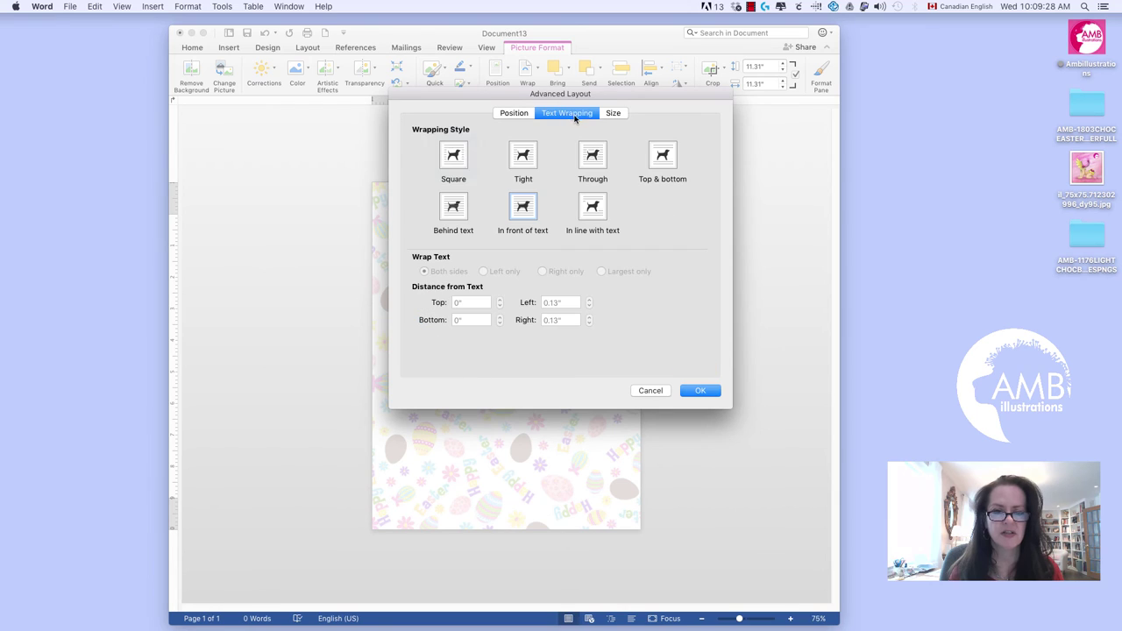
left_click(526, 209)
left_click(695, 392)
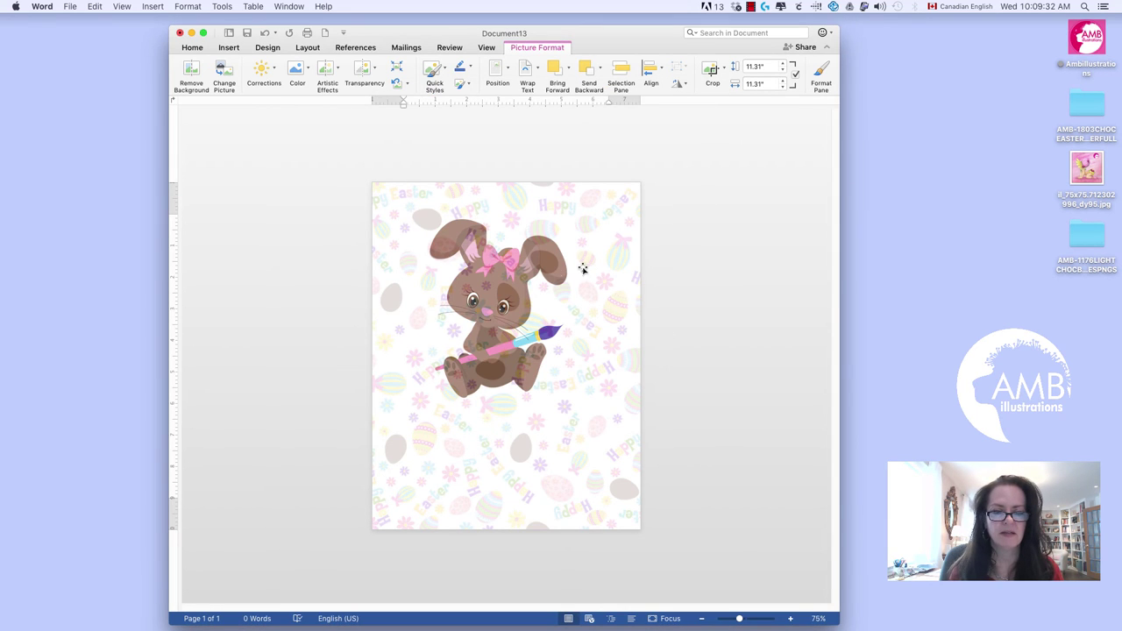
right_click(500, 267)
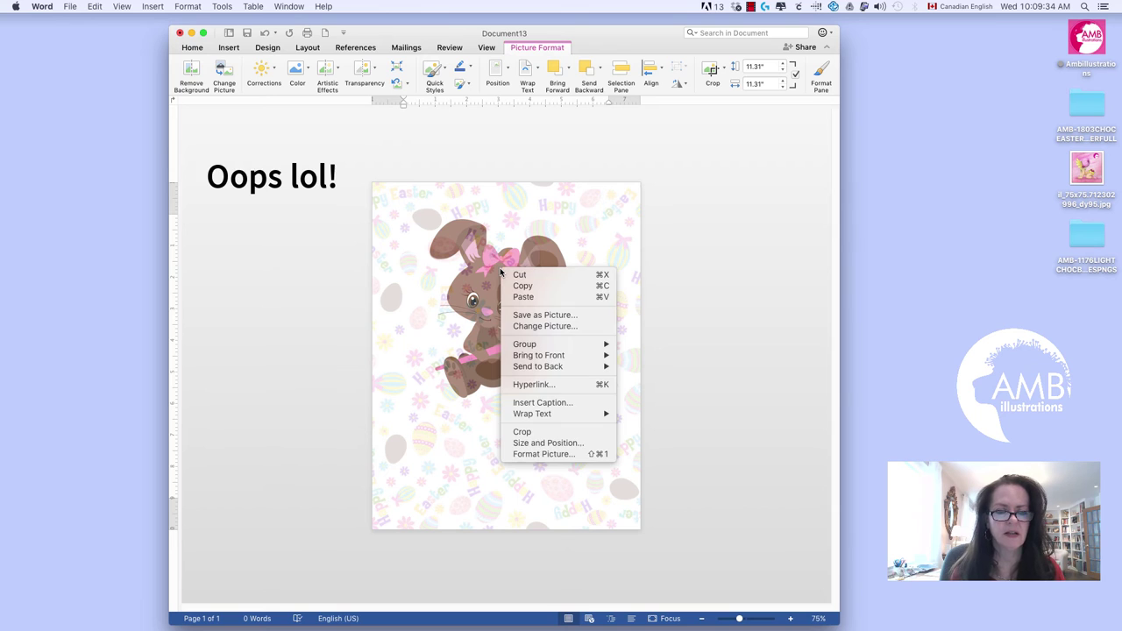
left_click(623, 341)
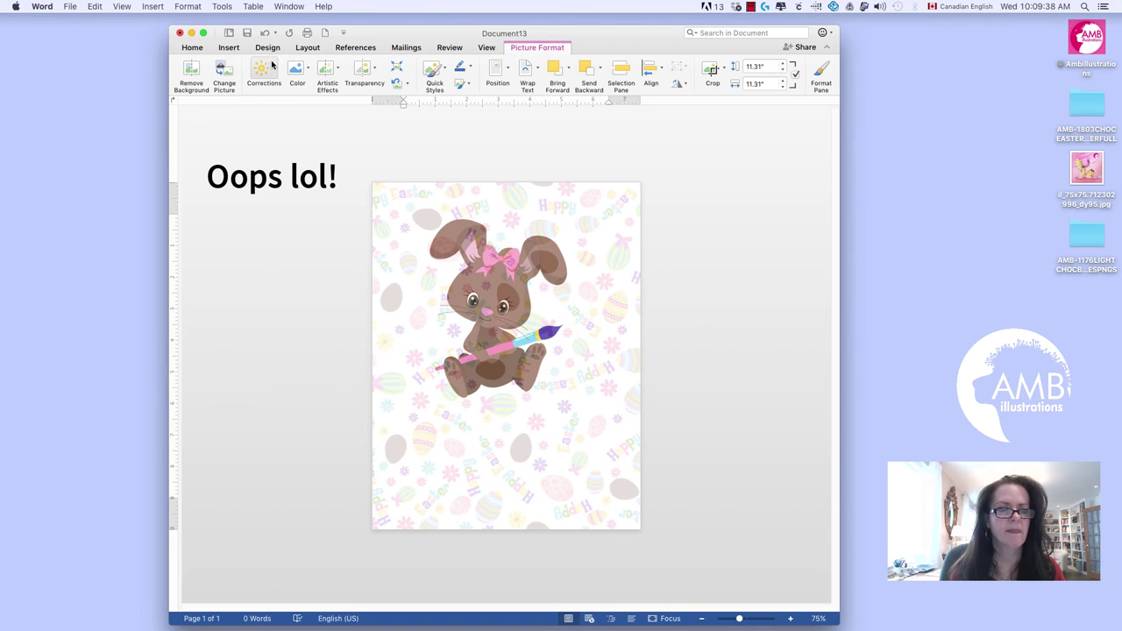
- Set the full-page Easter paper's text wrapping to Behind text so it sits beneath the bunny
left_click_drag(609, 226, 613, 210)
right_click(605, 218)
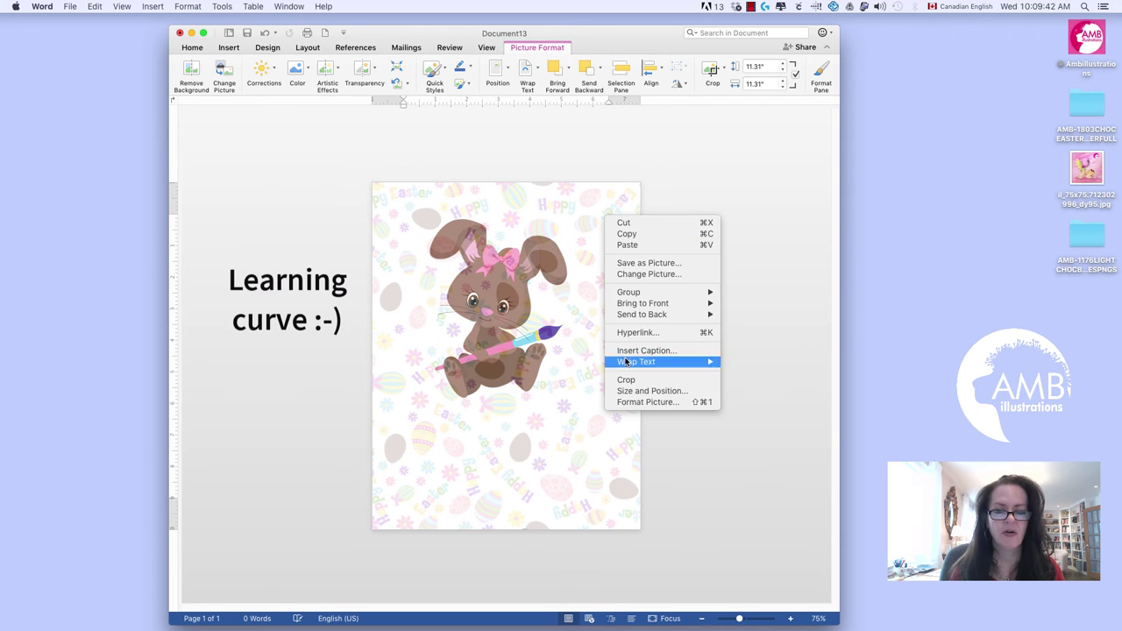
left_click(631, 390)
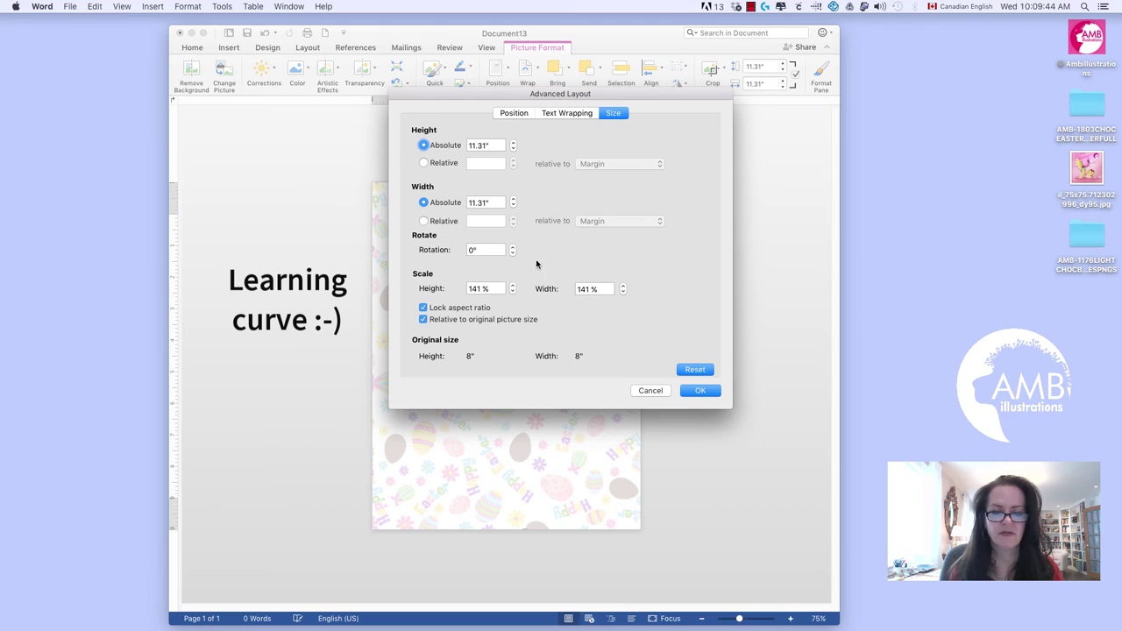
left_click(566, 114)
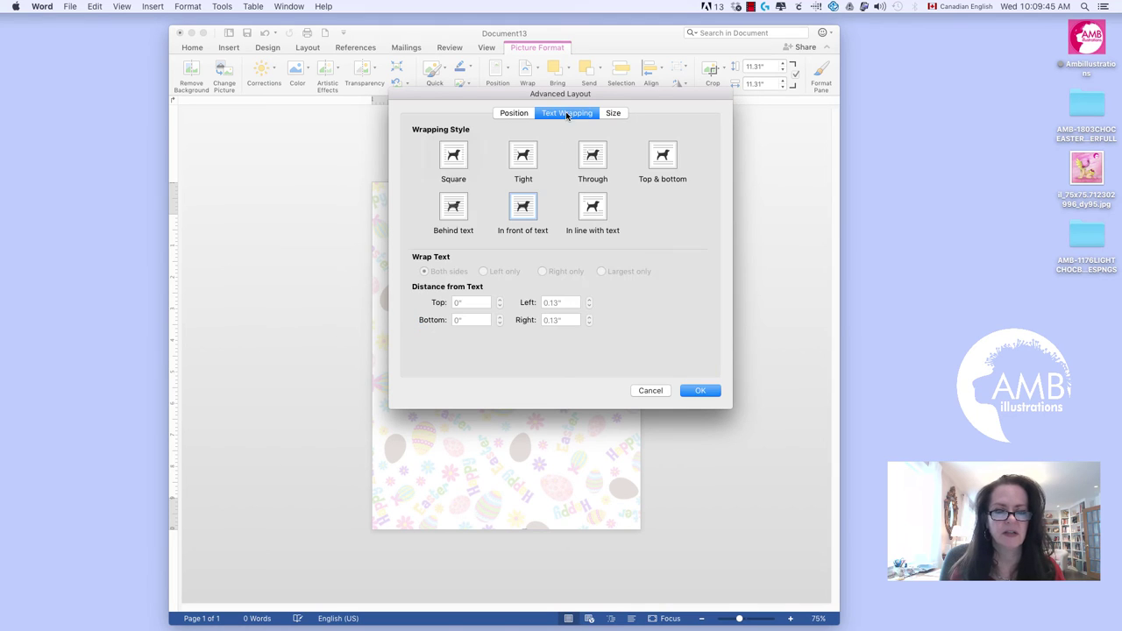
left_click(452, 210)
left_click(706, 392)
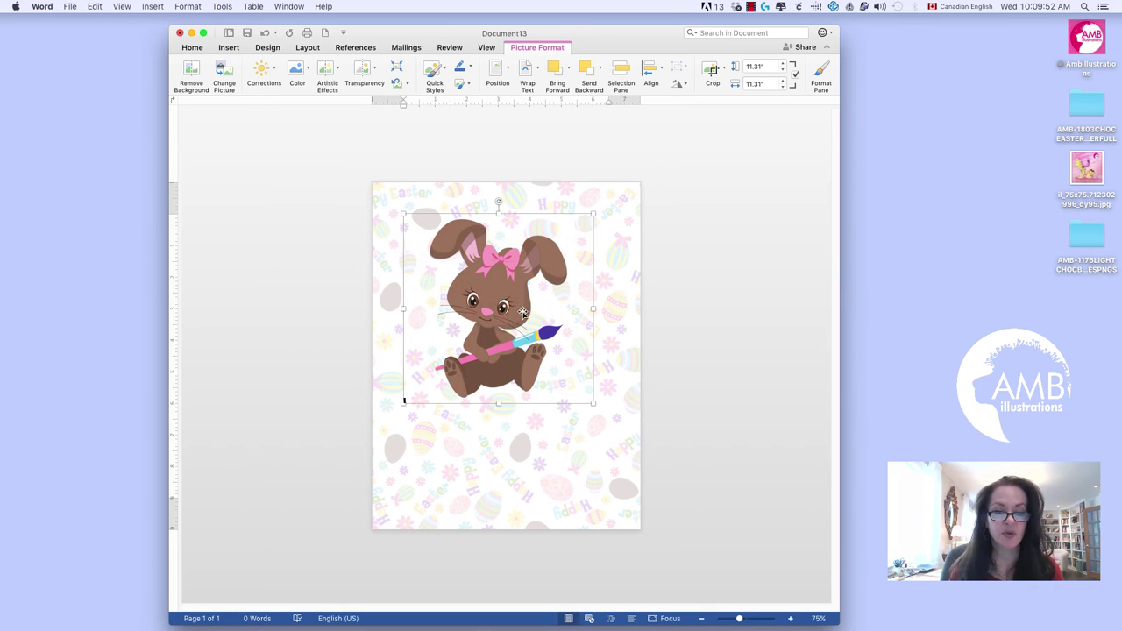
- Compare transparency presets on the background Easter paper, starting with the fully opaque one and settling on the fourth one
left_click(618, 202)
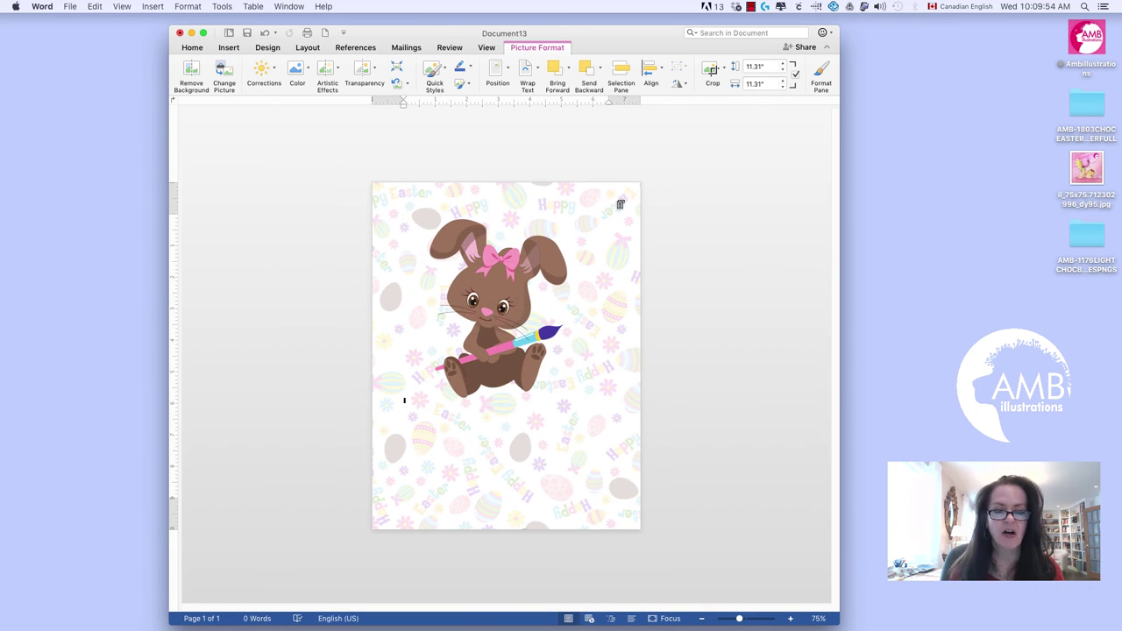
left_click(362, 78)
left_click(371, 101)
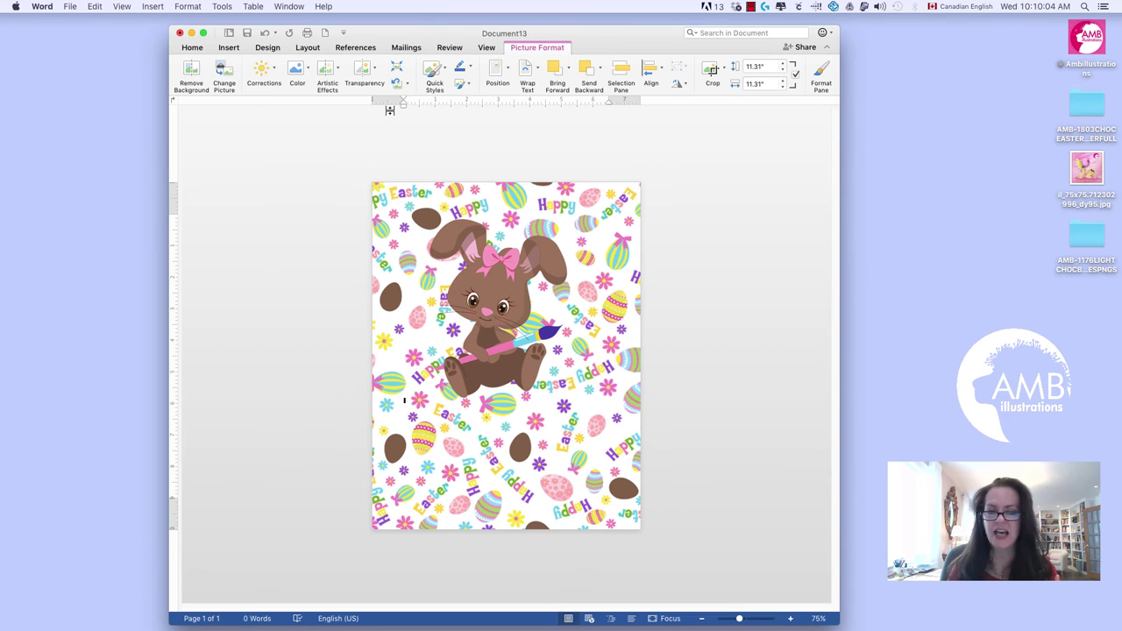
left_click(366, 69)
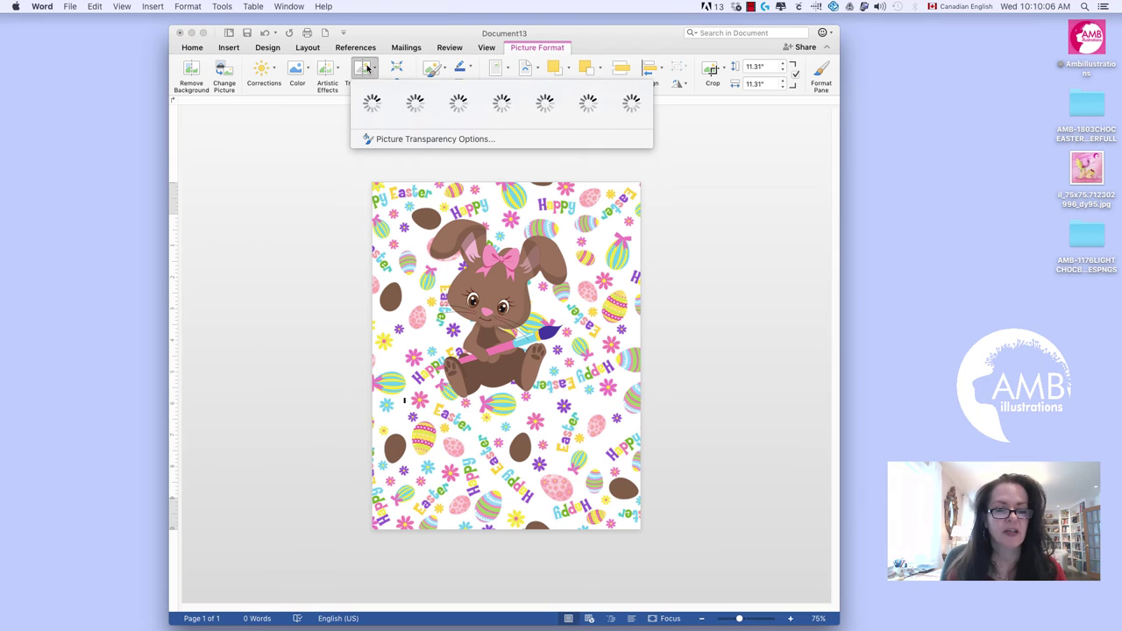
left_click(414, 100)
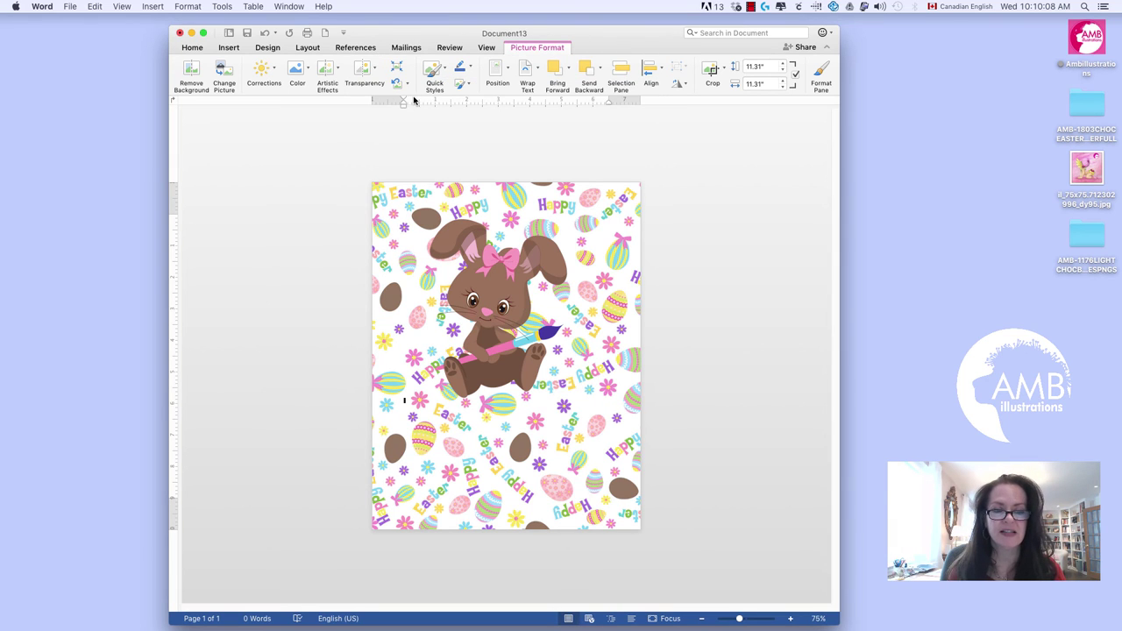
left_click(366, 69)
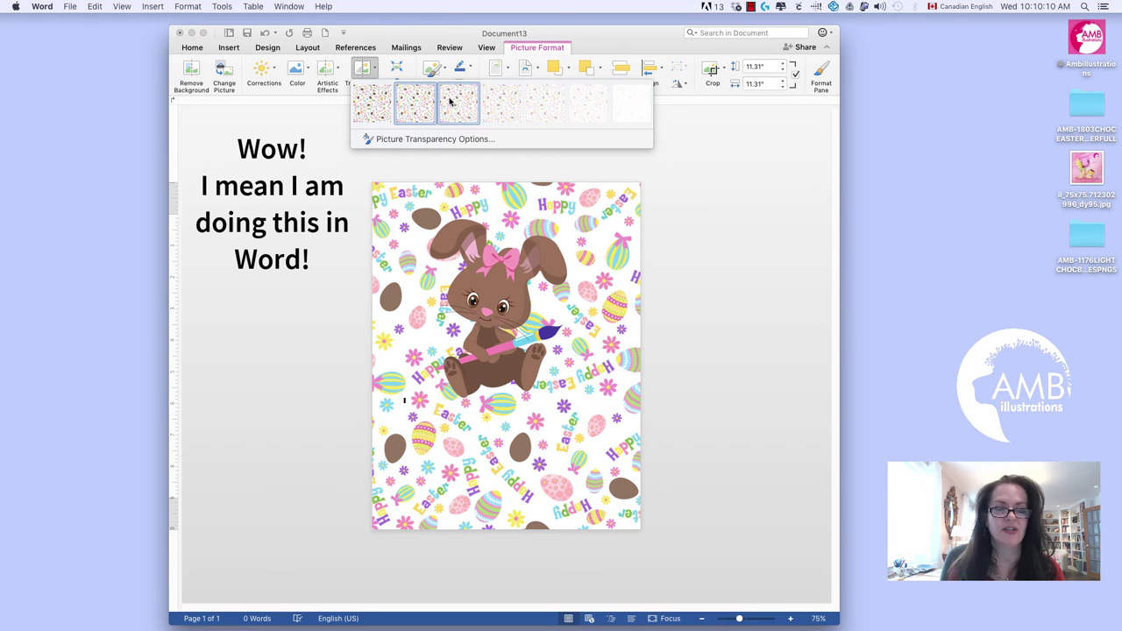
left_click(450, 102)
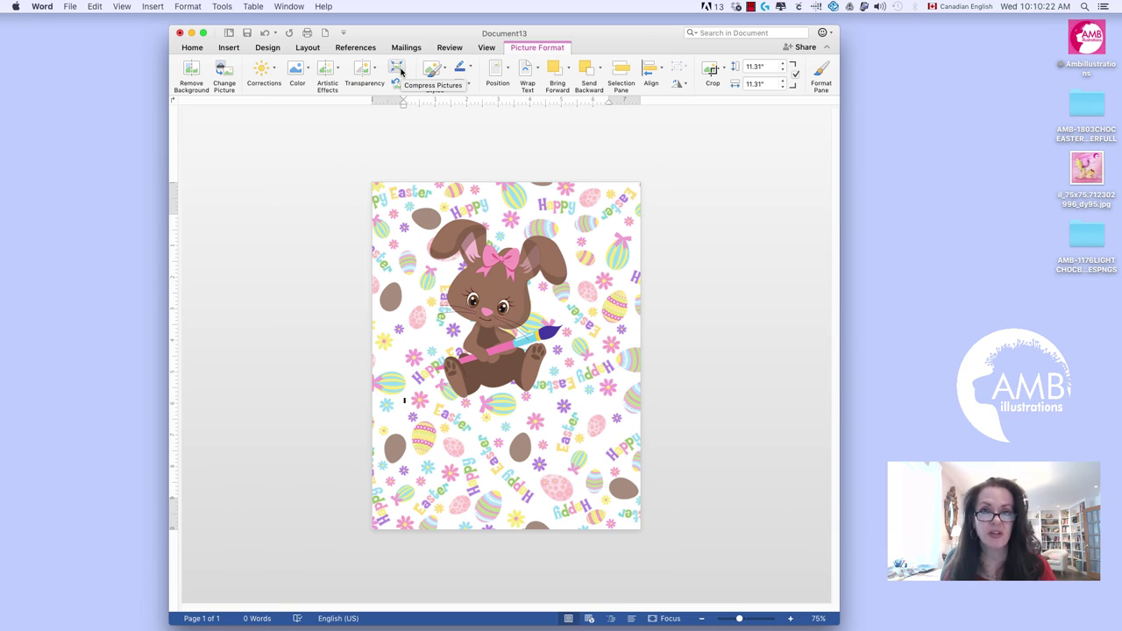
left_click(362, 72)
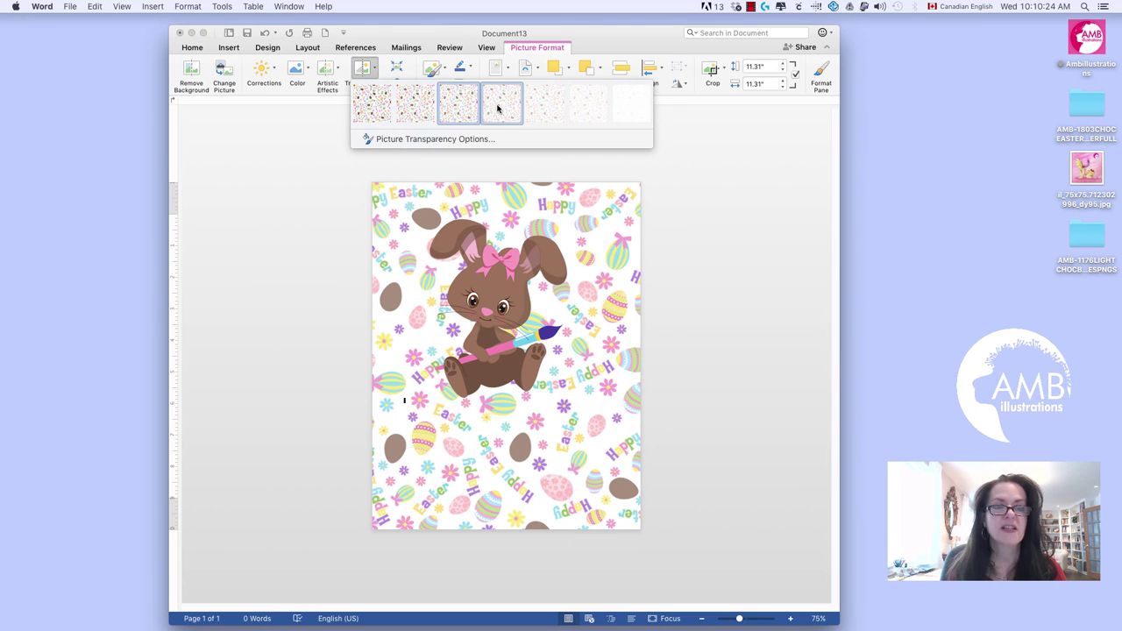
left_click(498, 108)
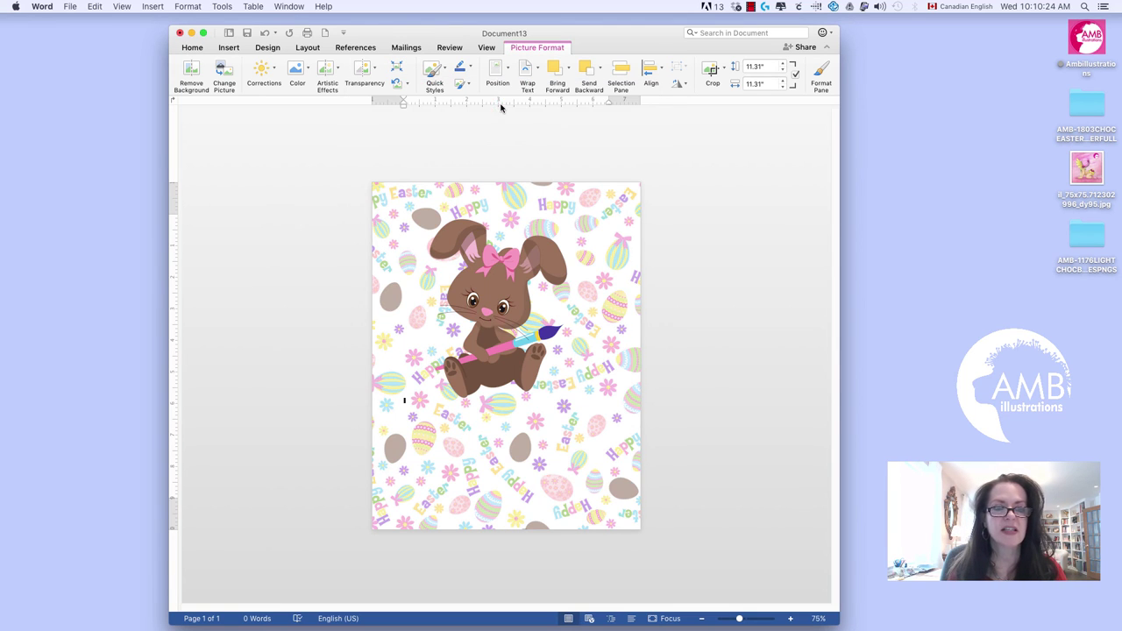
left_click(377, 69)
left_click(544, 108)
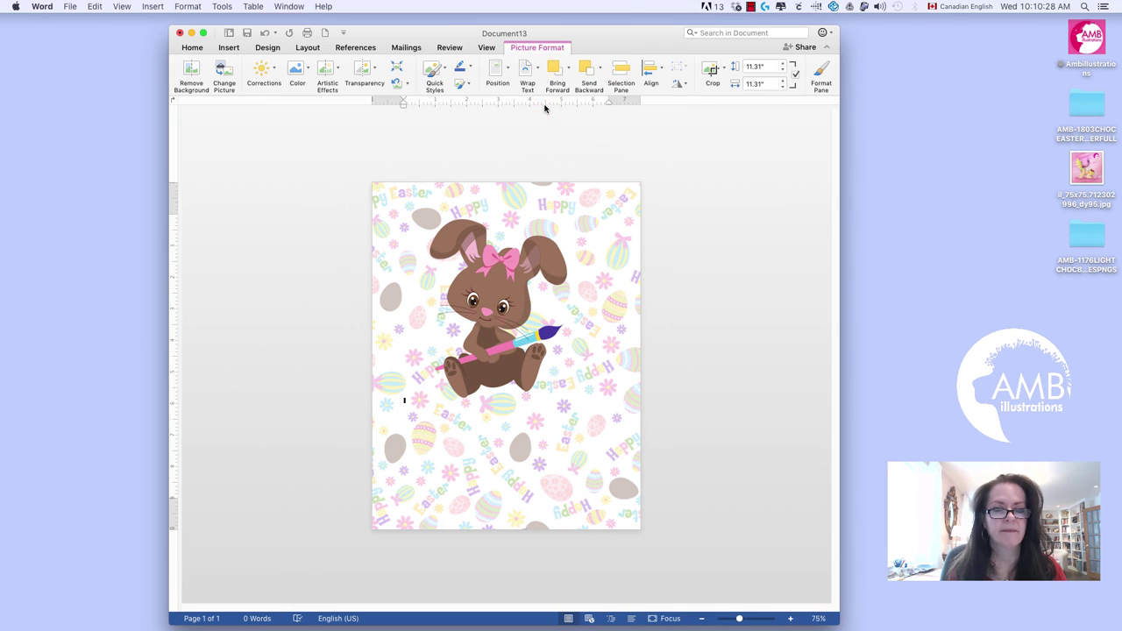
left_click(364, 70)
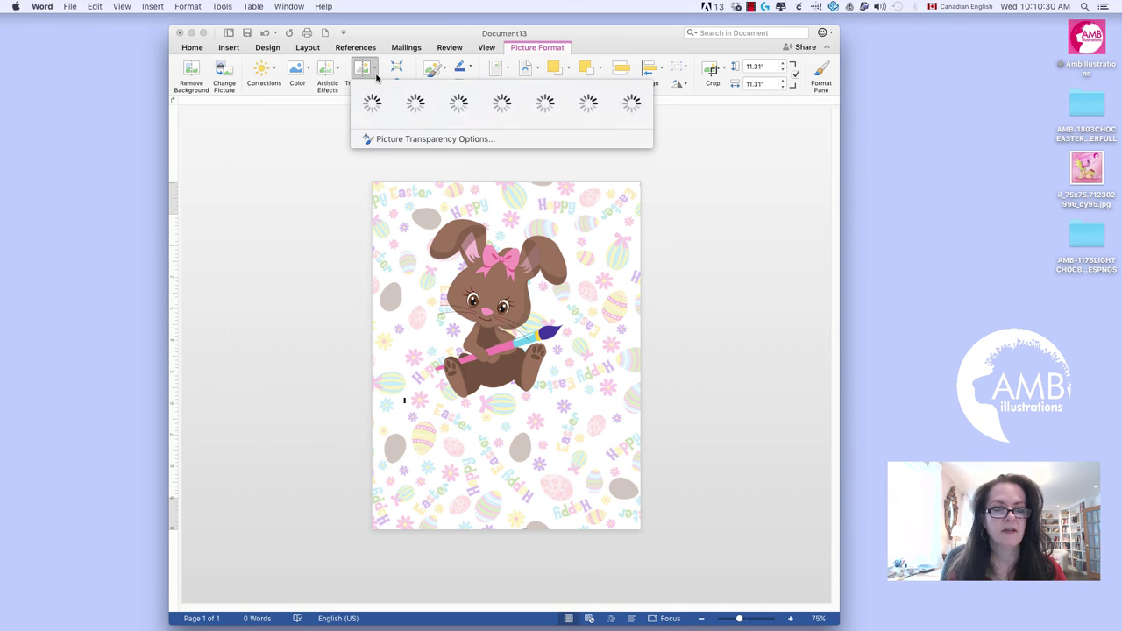
left_click(493, 107)
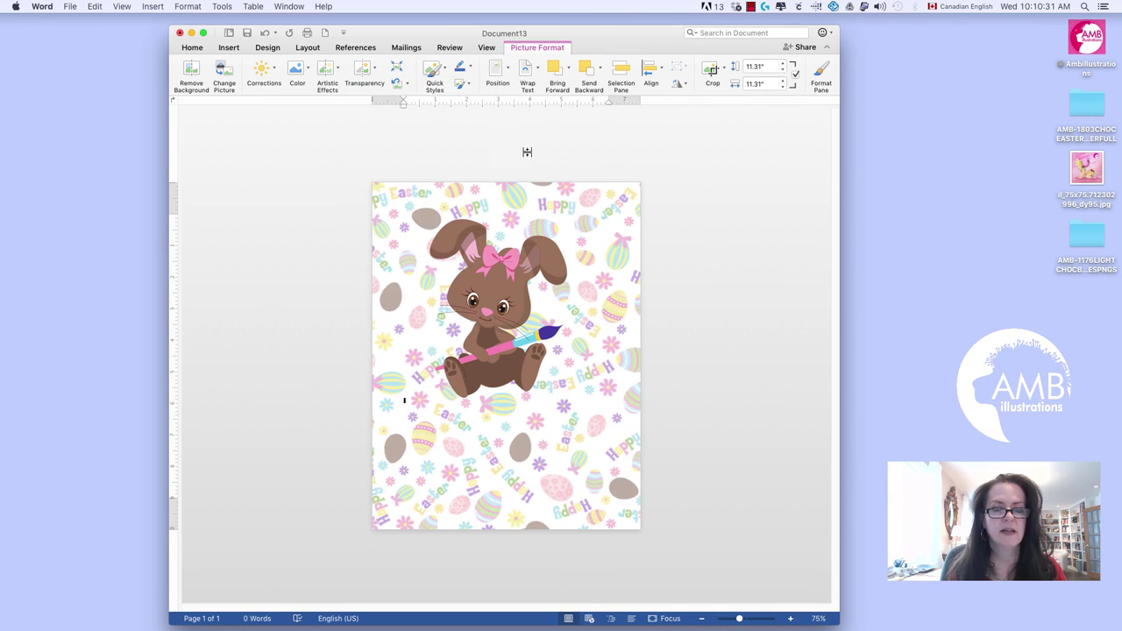
left_click(751, 7)
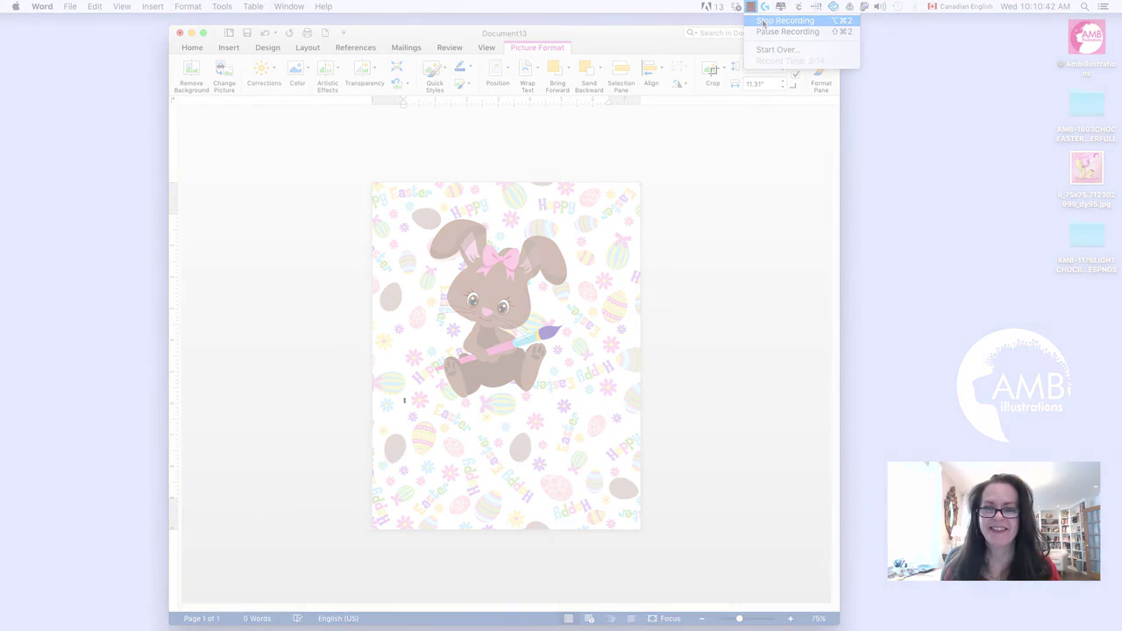